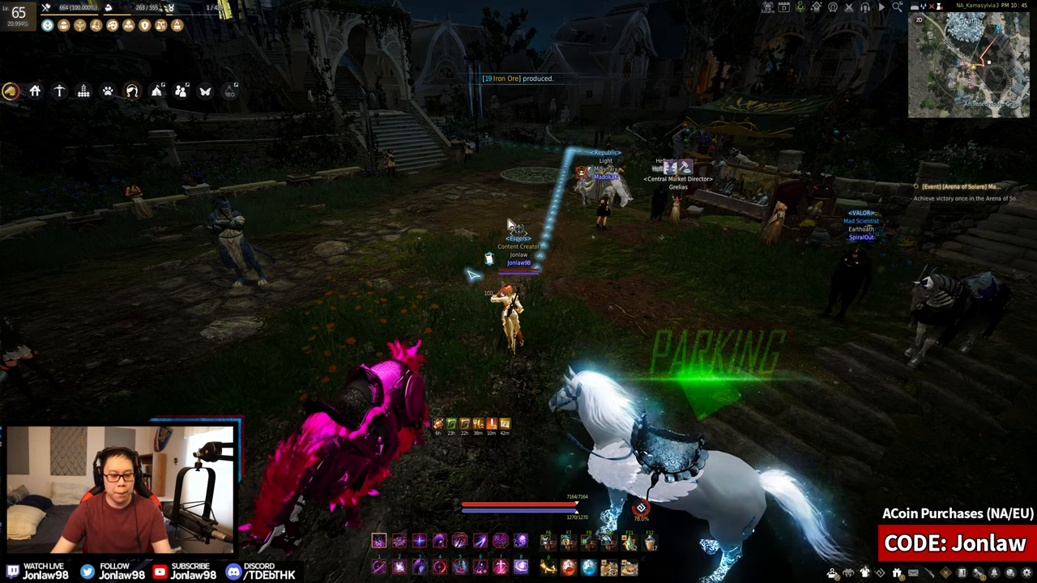
- Bring up Monster Zone Info from the game menu, keeping the Optimal AP (Ascending) sort
key(Escape)
click(194, 406)
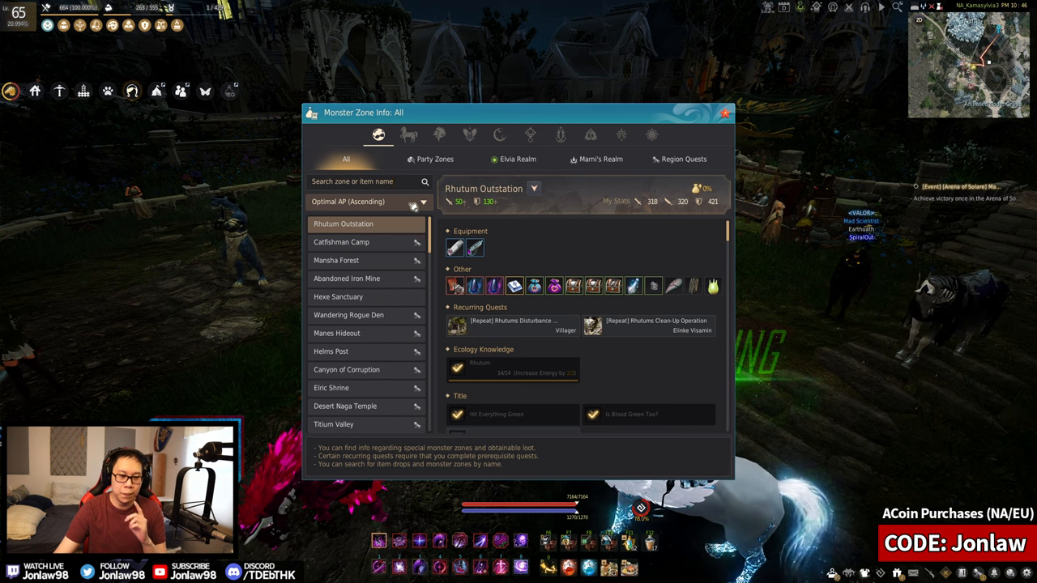
click(413, 203)
click(380, 255)
scroll(369, 308, down, 5)
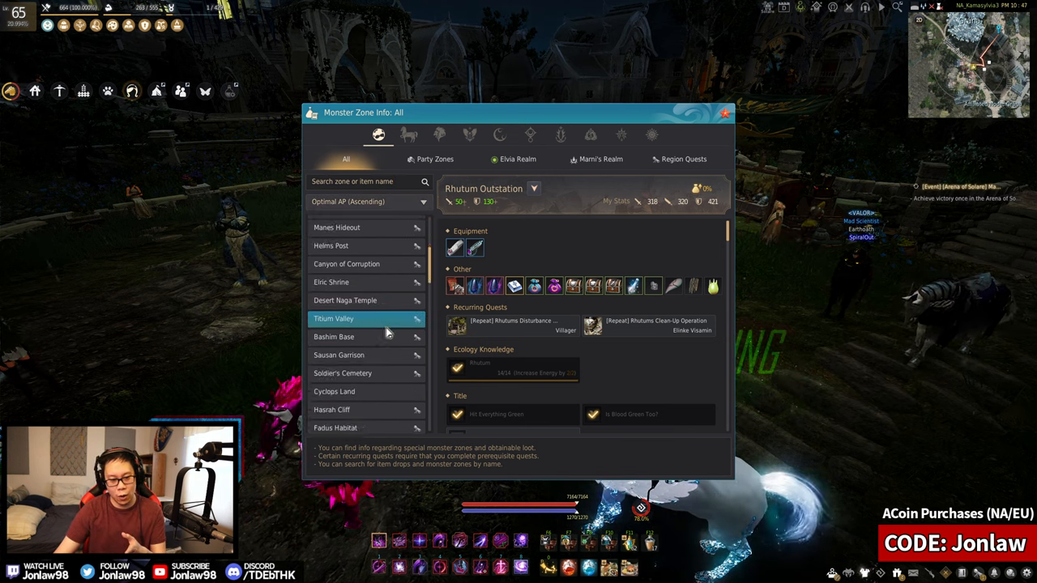
scroll(381, 283, up, 3)
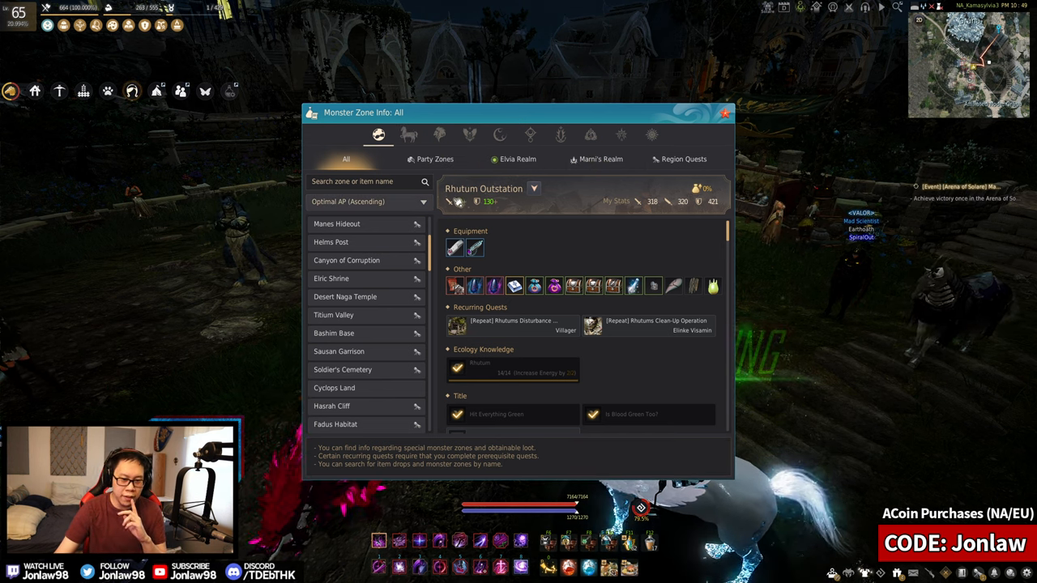
scroll(364, 267, up, 4)
scroll(364, 268, up, 3)
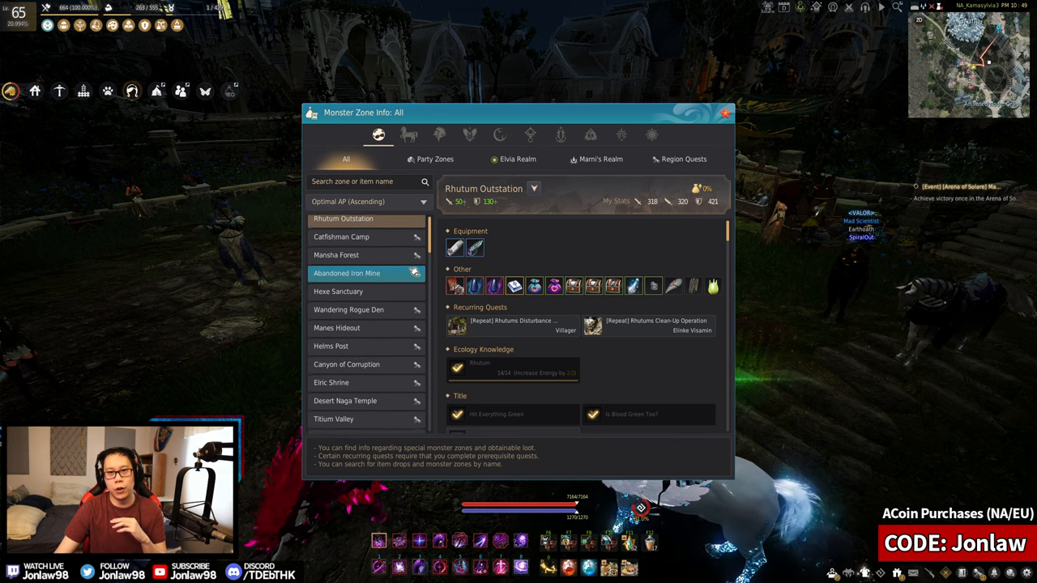
scroll(415, 272, up, 1)
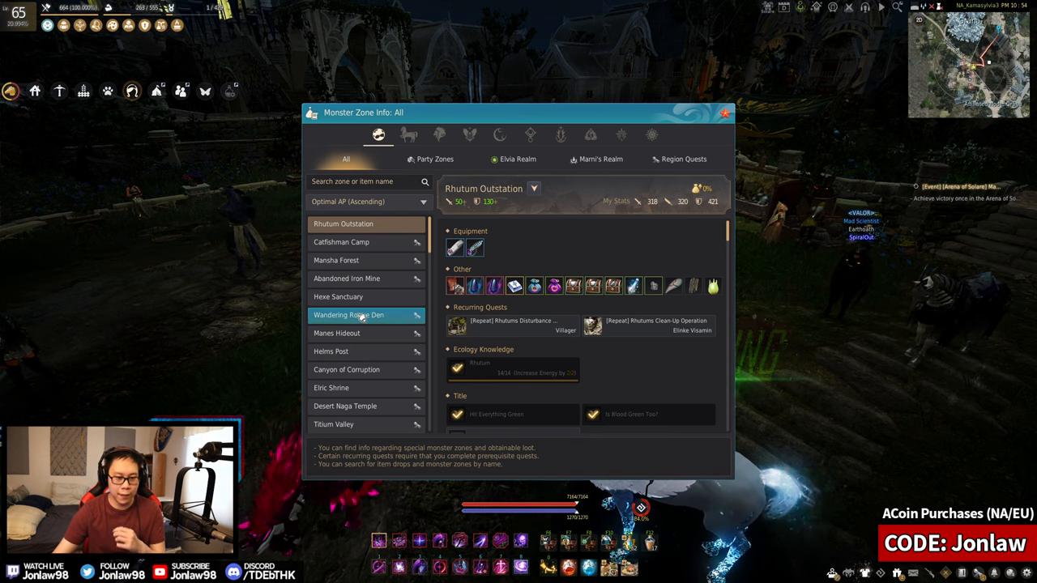
scroll(404, 278, down, 1)
scroll(367, 335, down, 3)
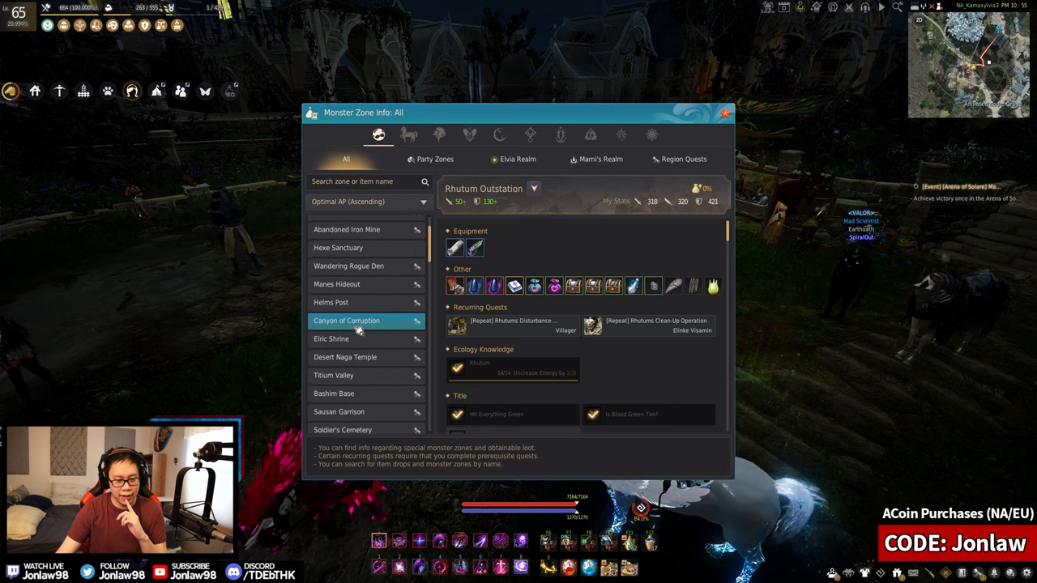
- Browse Desert Naga Temple, Titium Valley and Bashim Base, settling on Desert Naga Temple's details
click(357, 336)
scroll(360, 337, down, 2)
click(350, 335)
click(349, 338)
click(353, 298)
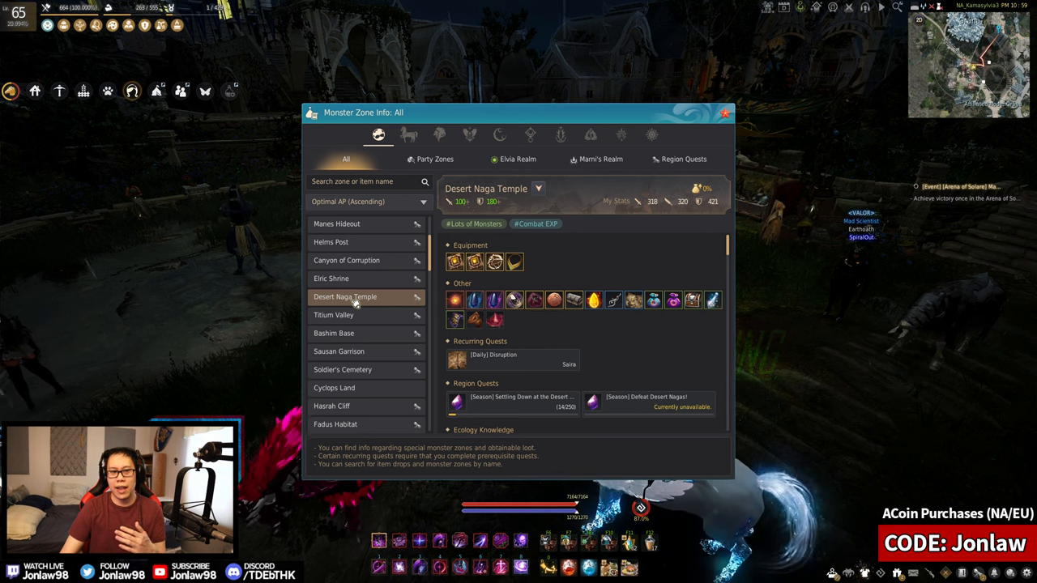
- Compare Titium Valley and Desert Naga Temple, then show Bashim Base's zone details
click(348, 315)
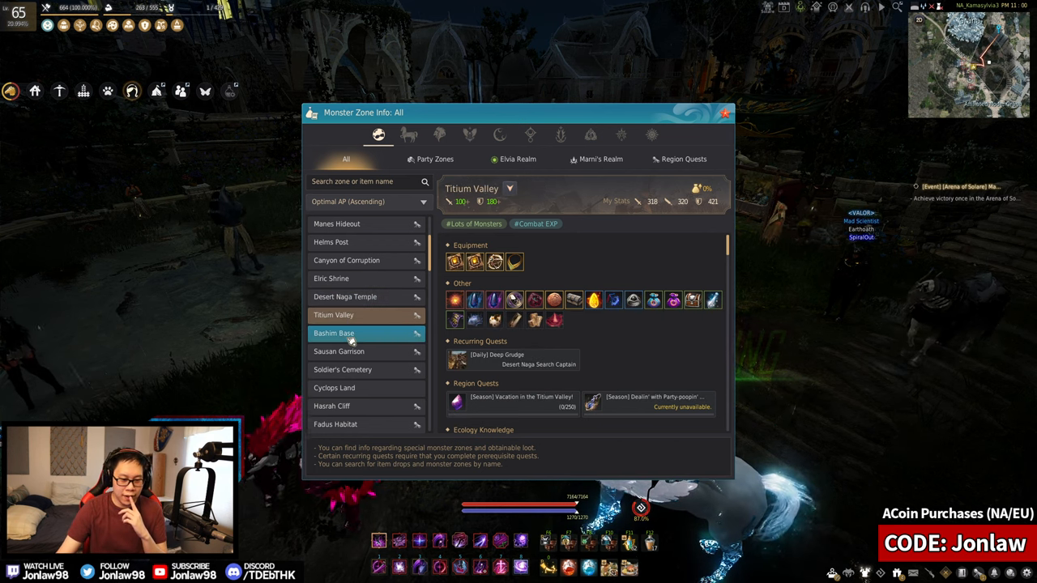
click(334, 333)
click(348, 315)
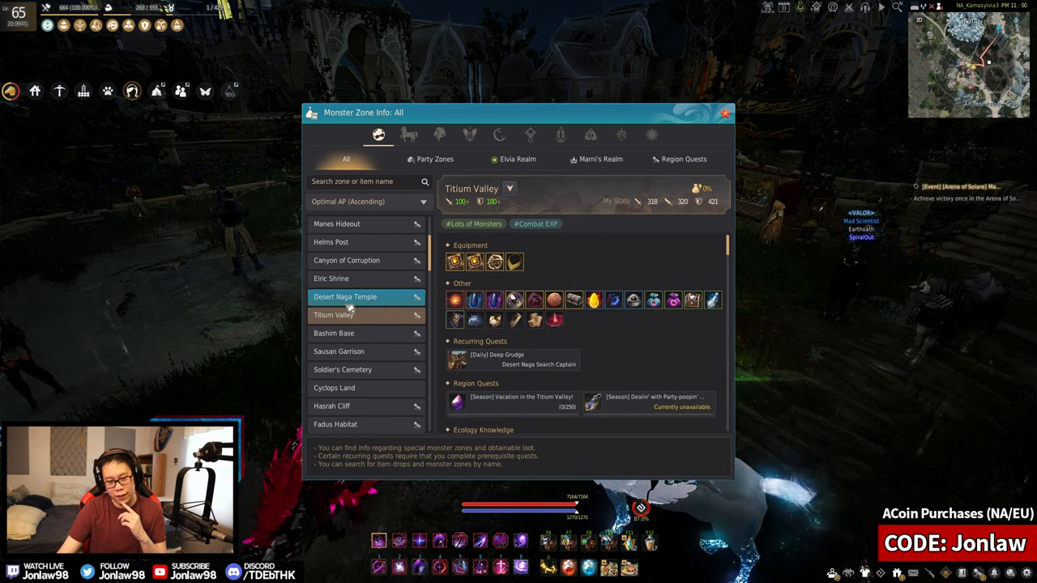
click(346, 297)
click(334, 316)
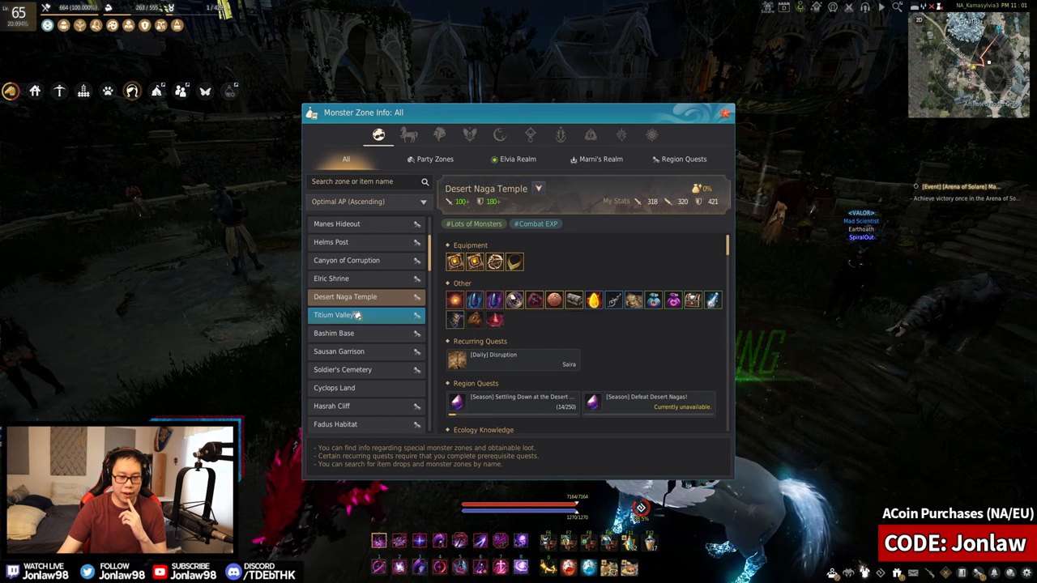
click(348, 335)
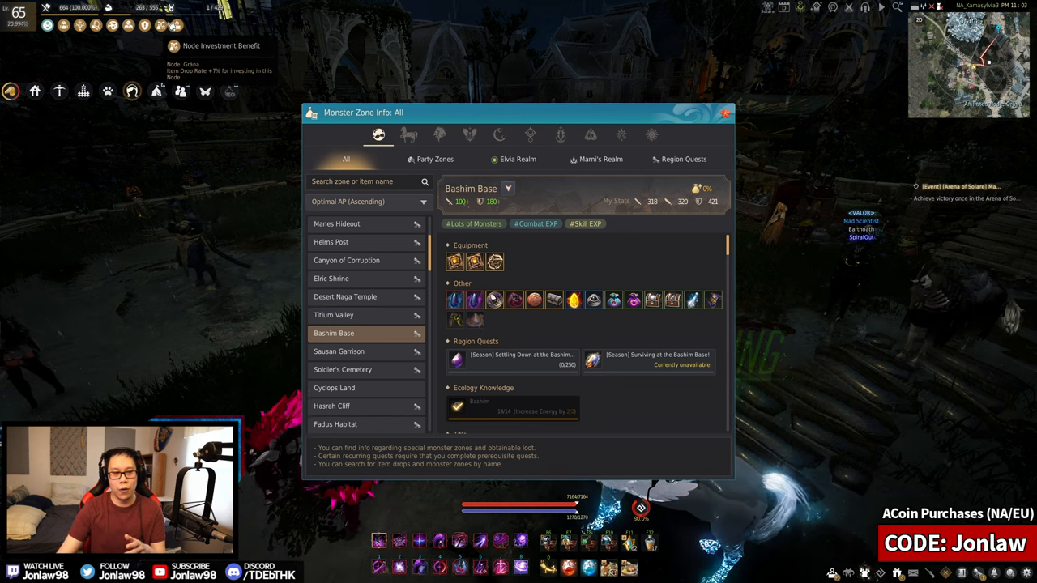
mouse_move(178, 25)
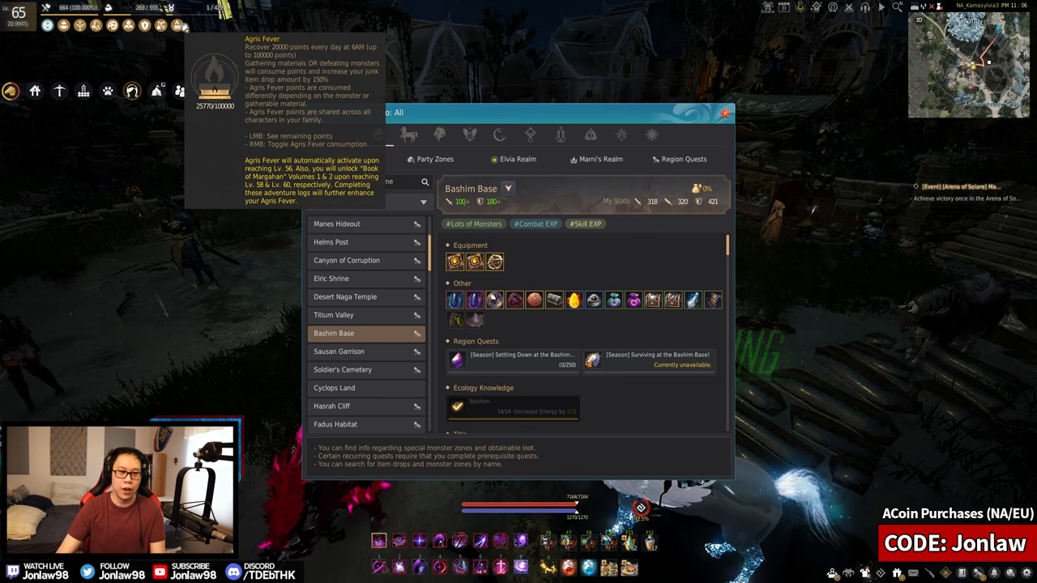
- Leave the zone window to review the Adventure Log bookshelf, then return to the game menu
key(Escape)
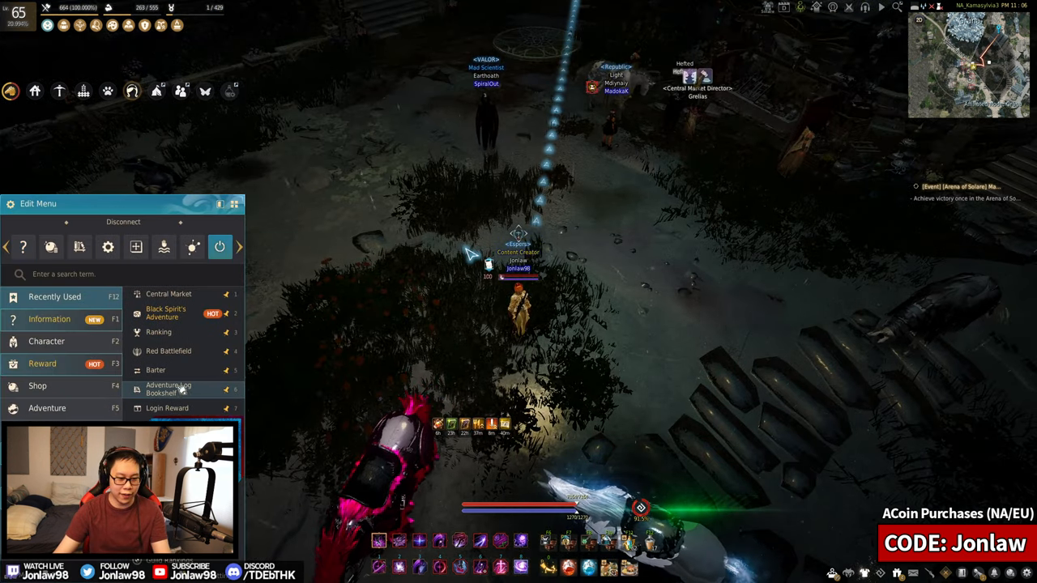
click(169, 389)
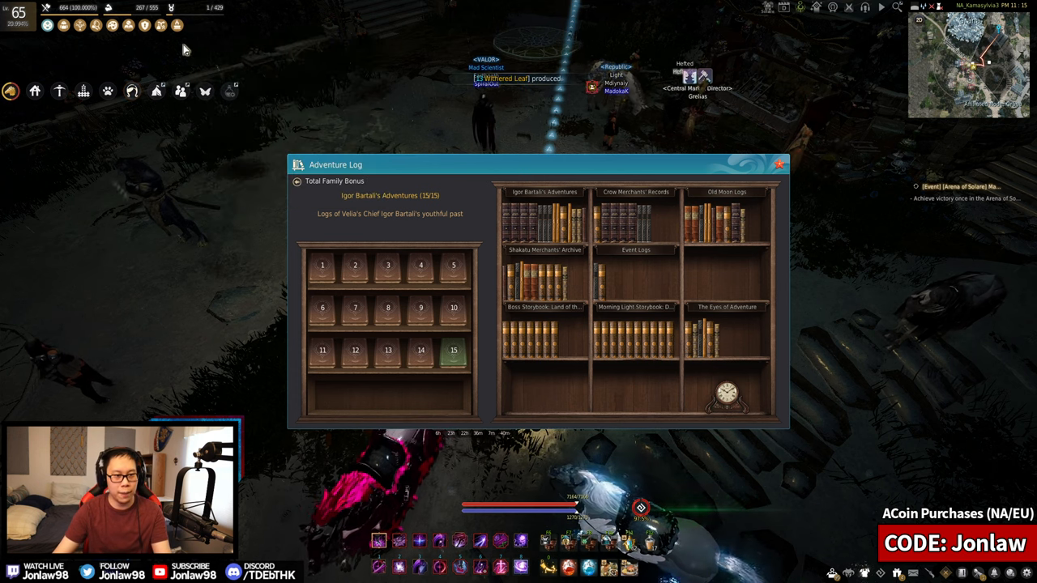
key(Escape)
key(Escape)
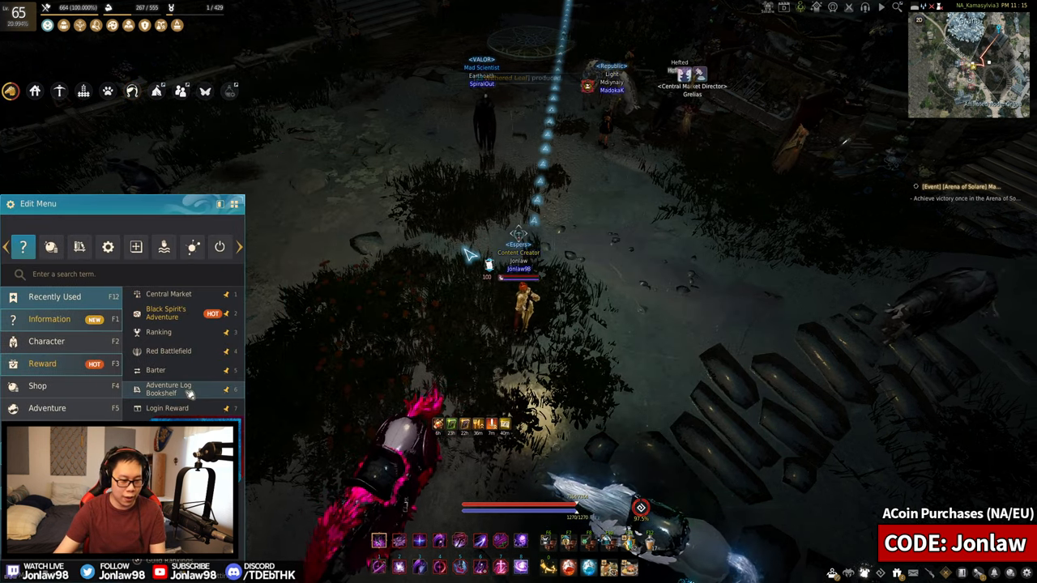
- Reopen Monster Zone Info and check Bashim Base and Titium Valley's details
click(150, 408)
key(Escape)
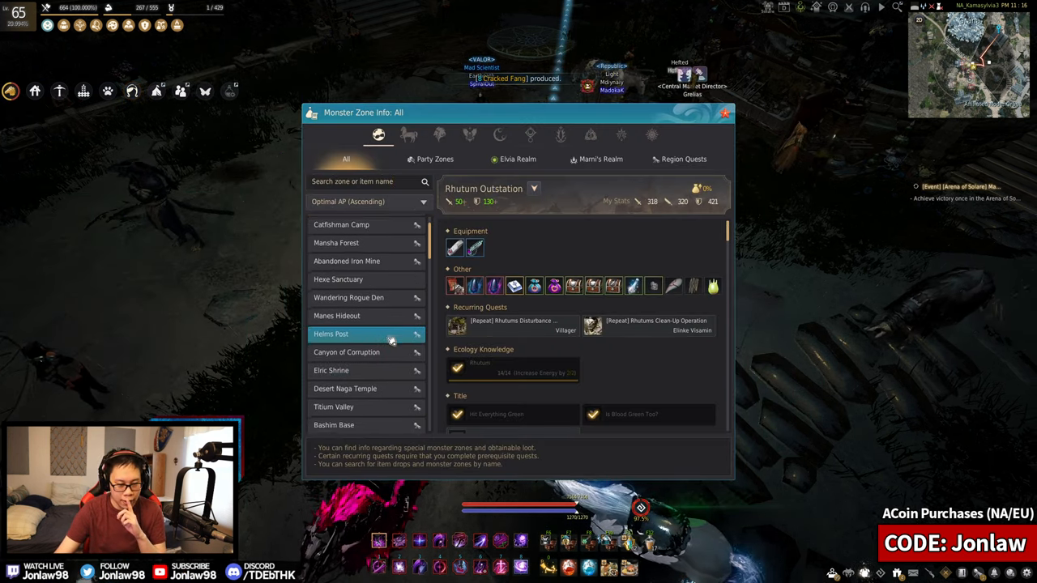
scroll(369, 324, up, 4)
scroll(367, 280, down, 3)
scroll(367, 291, down, 2)
click(365, 315)
click(362, 296)
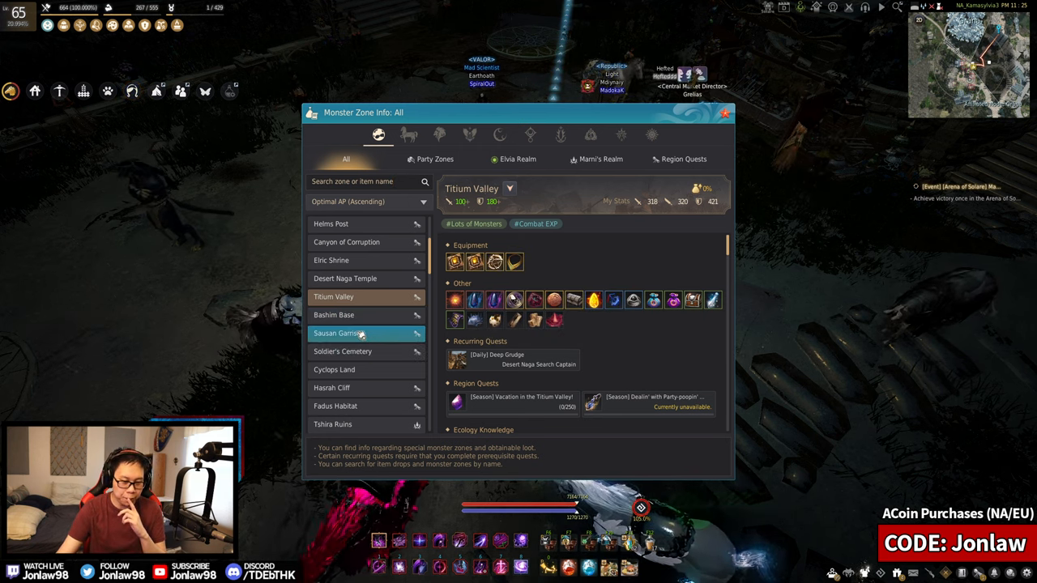
scroll(370, 333, down, 1)
scroll(369, 332, down, 1)
- Compare Sausan Garrison, Bashim Base and Desert Naga Temple, then show Soldier's Cemetery's details
click(369, 297)
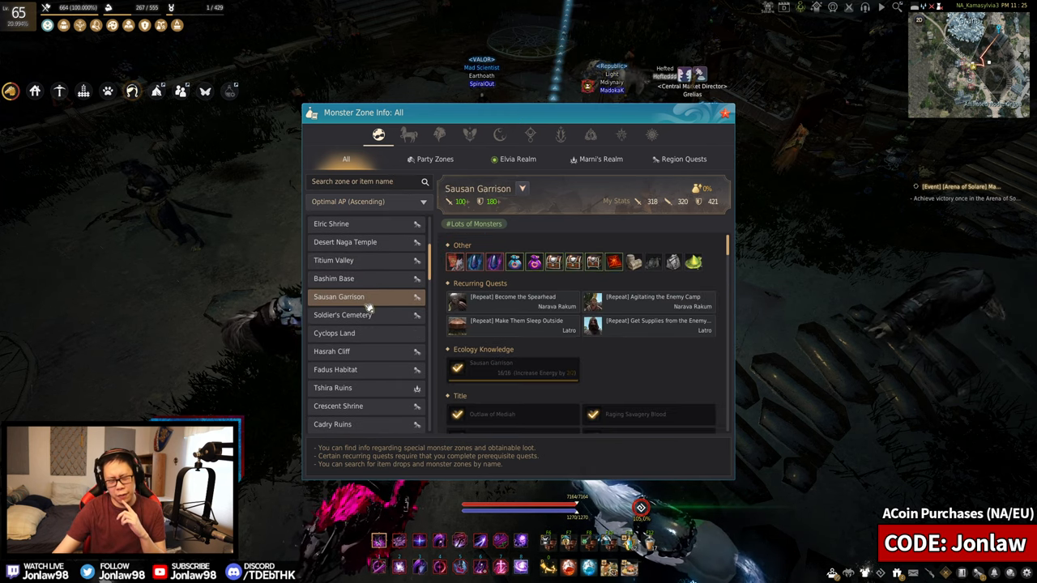
click(356, 278)
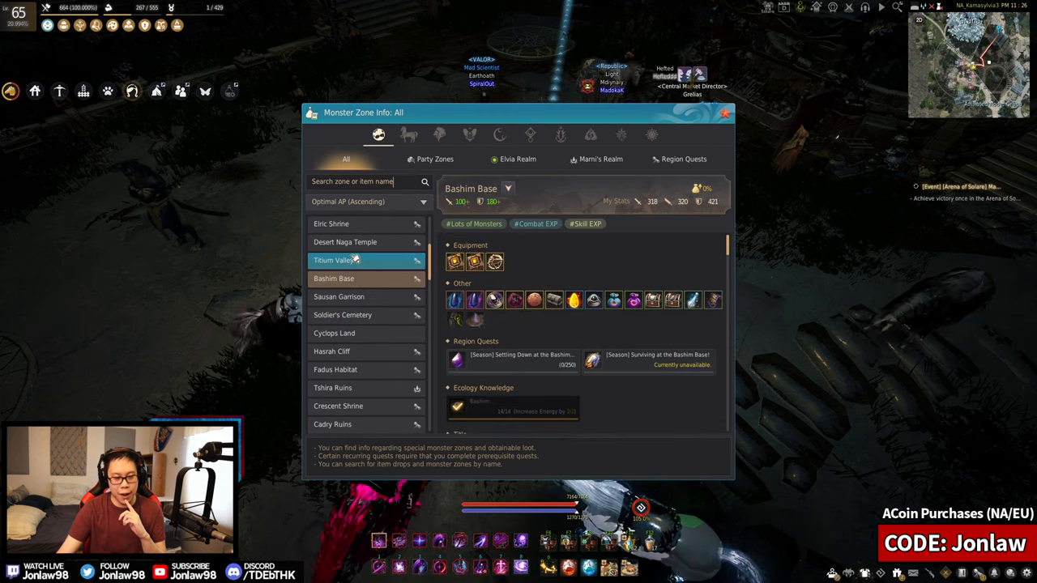
click(357, 243)
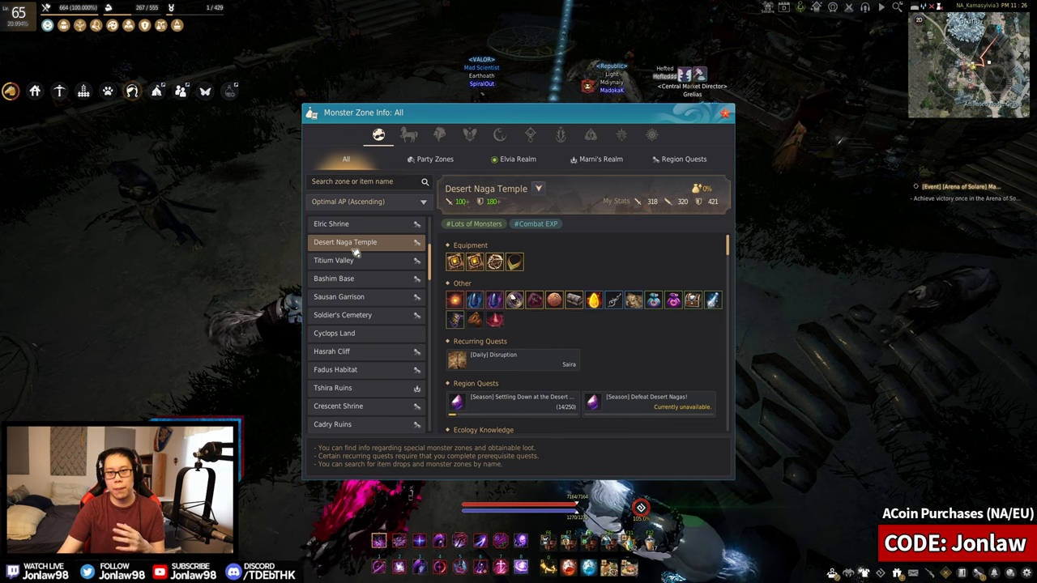
click(343, 314)
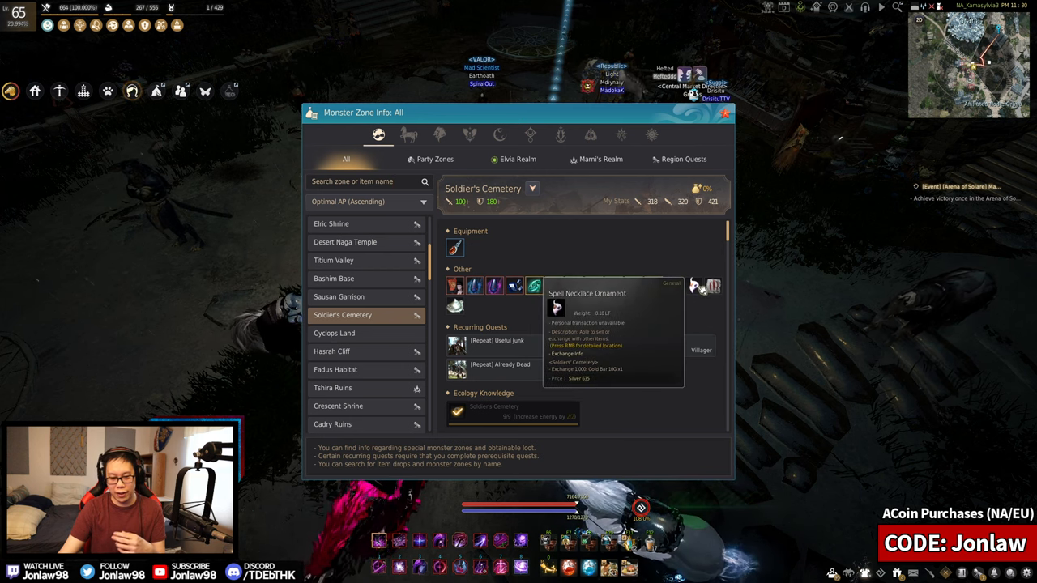
scroll(360, 344, down, 1)
- Review Fadus Habitat, then show Tshira Ruins' details (140+ AP, Treasure Pieces)
click(363, 344)
scroll(364, 344, down, 1)
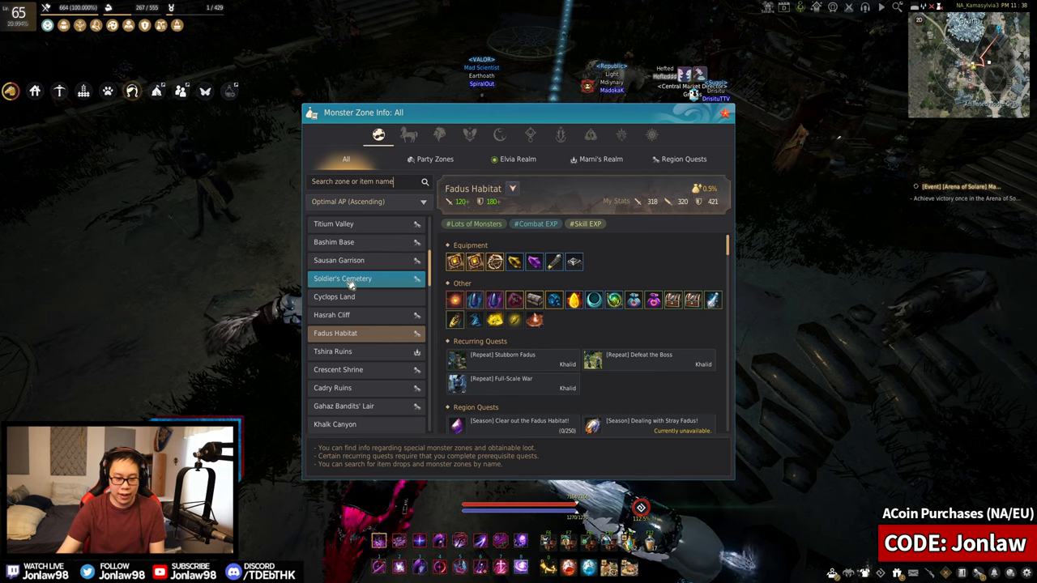
click(359, 354)
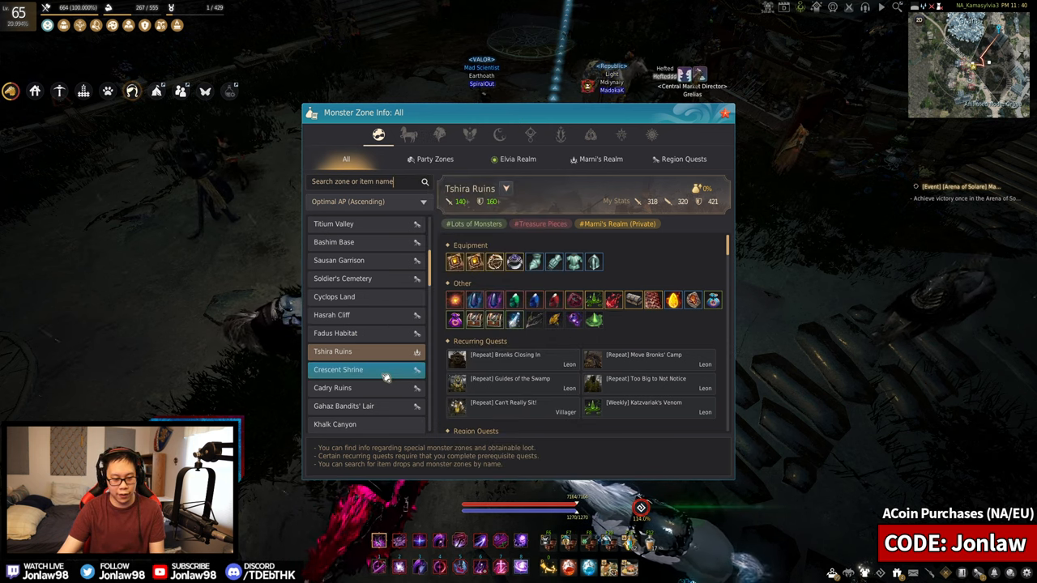
scroll(381, 357, down, 5)
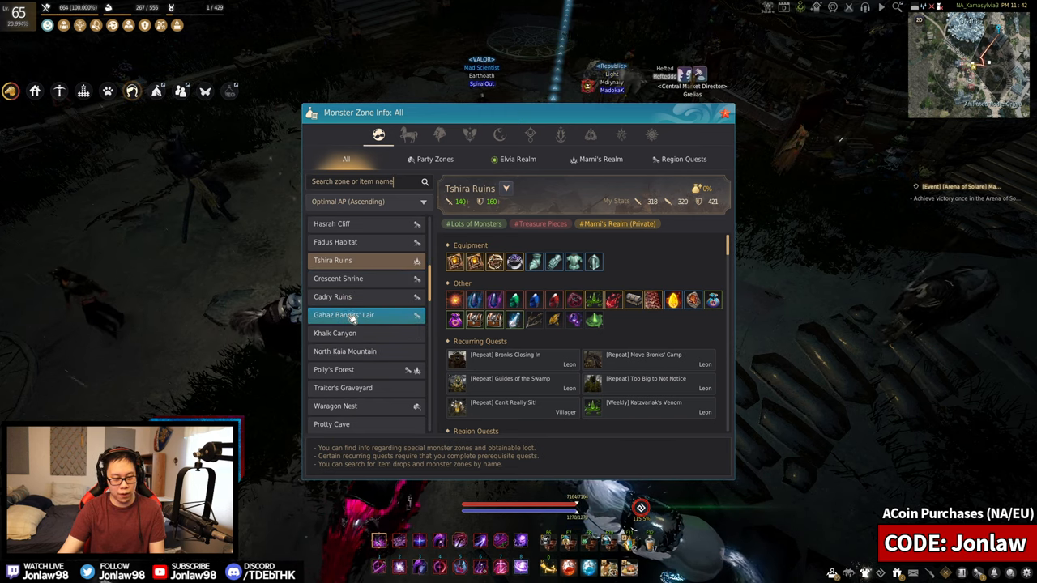
- Review Gahaz Bandits' Lair, then show Polly's Forest's zone details
click(348, 314)
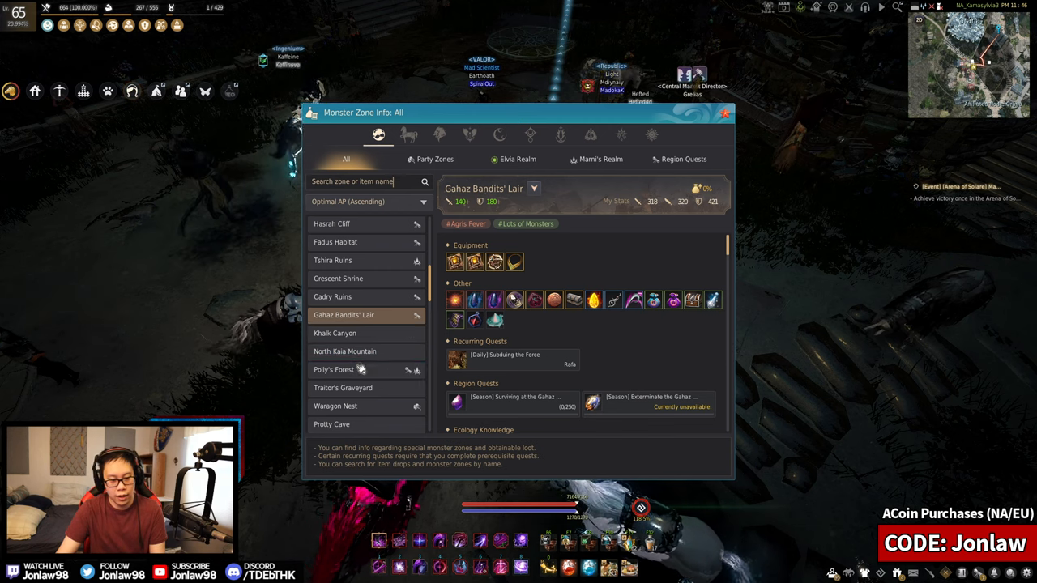
click(355, 370)
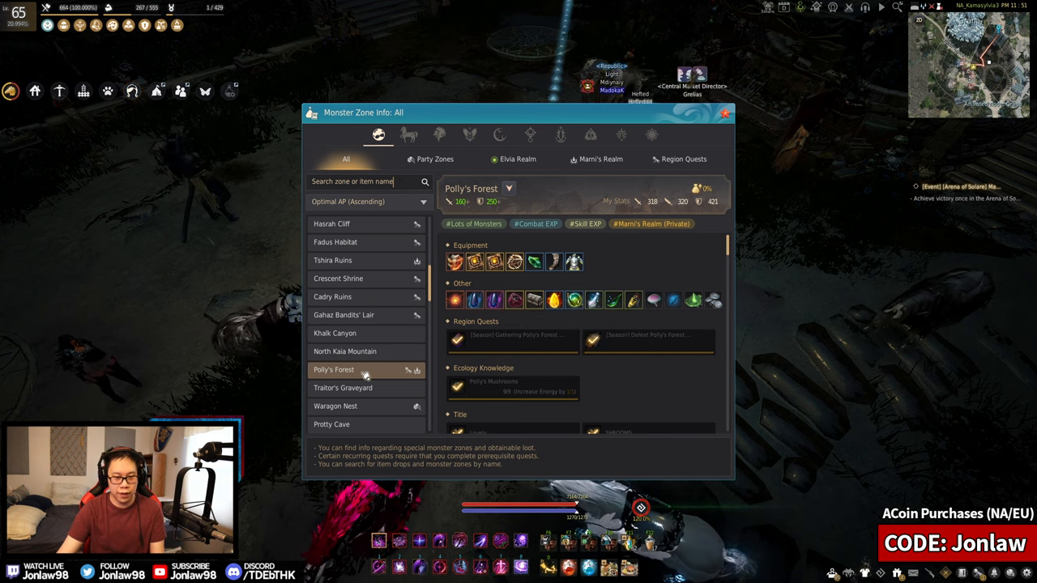
scroll(364, 377, down, 2)
scroll(366, 379, down, 2)
scroll(368, 381, down, 1)
scroll(369, 381, down, 1)
- Review Blood Wolf Settlement, then show Centaurus Herd's details (190+ AP, 200+ DP)
click(348, 333)
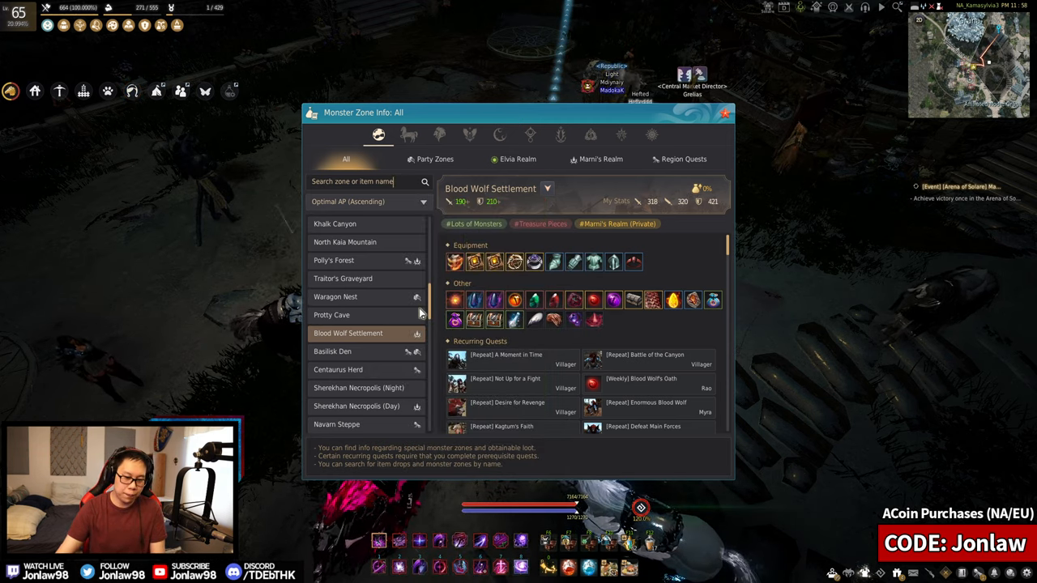
click(366, 371)
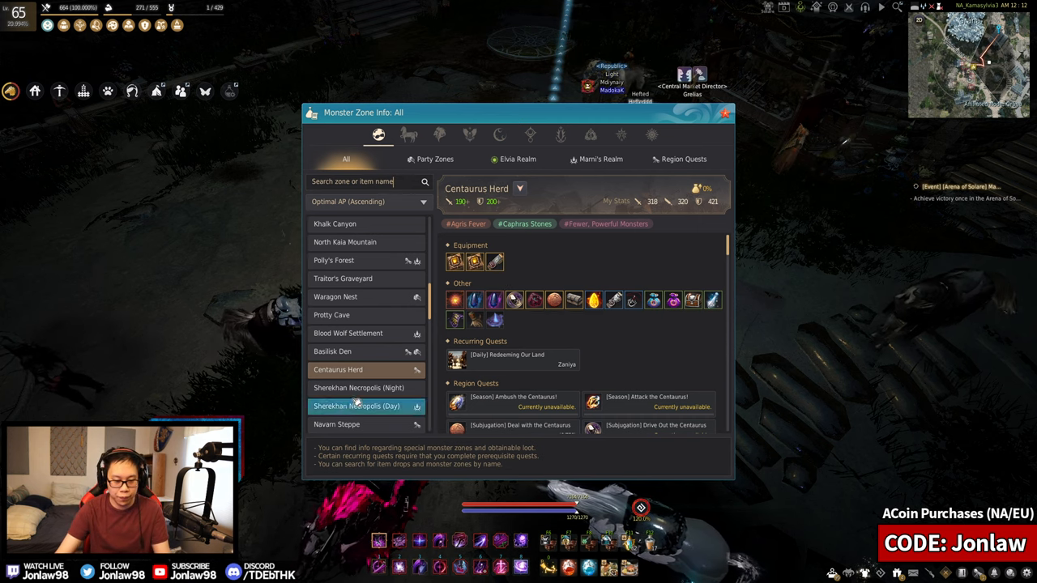
scroll(379, 385, down, 1)
scroll(379, 385, down, 1)
- Compare Sherekhan Necropolis Night with Day, settling on the Day entry (210+ AP, 230+ DP)
click(373, 371)
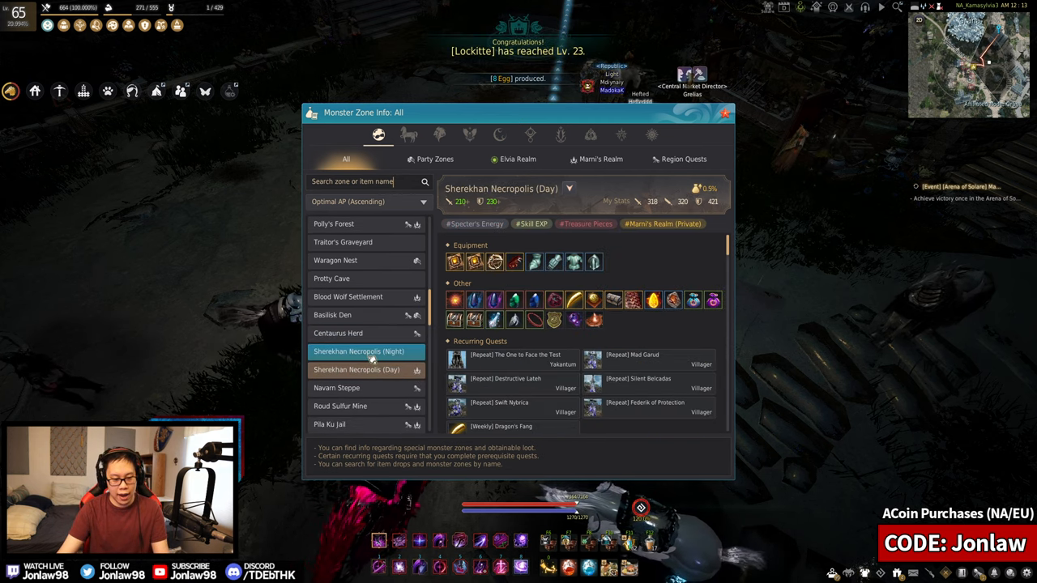
click(372, 351)
click(369, 370)
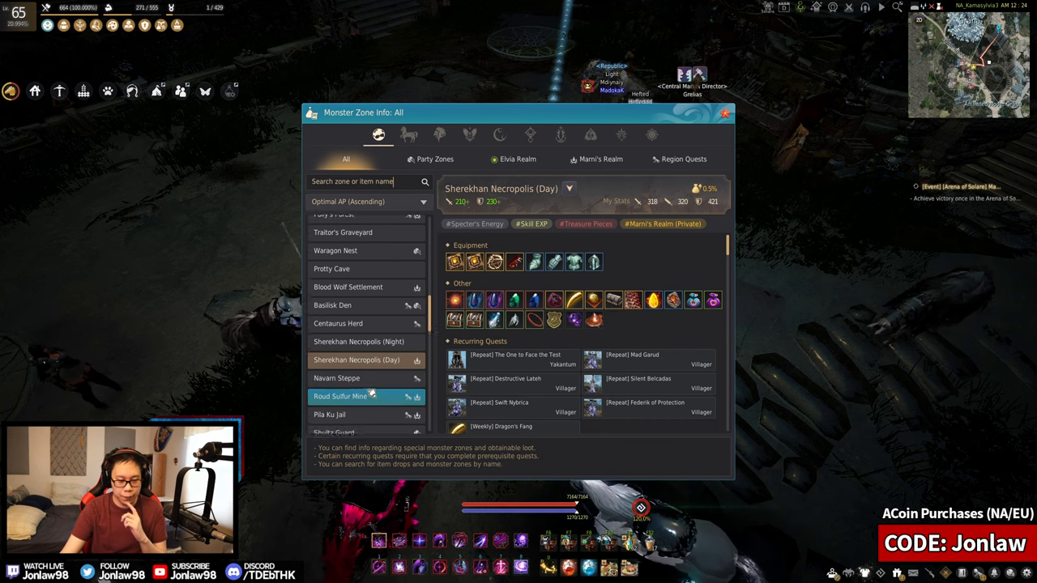
scroll(364, 348, down, 3)
- Show Navarn Steppe's details: 210+ AP, 260+ DP, Treasure Pieces and Gathering (Skinning)
click(407, 338)
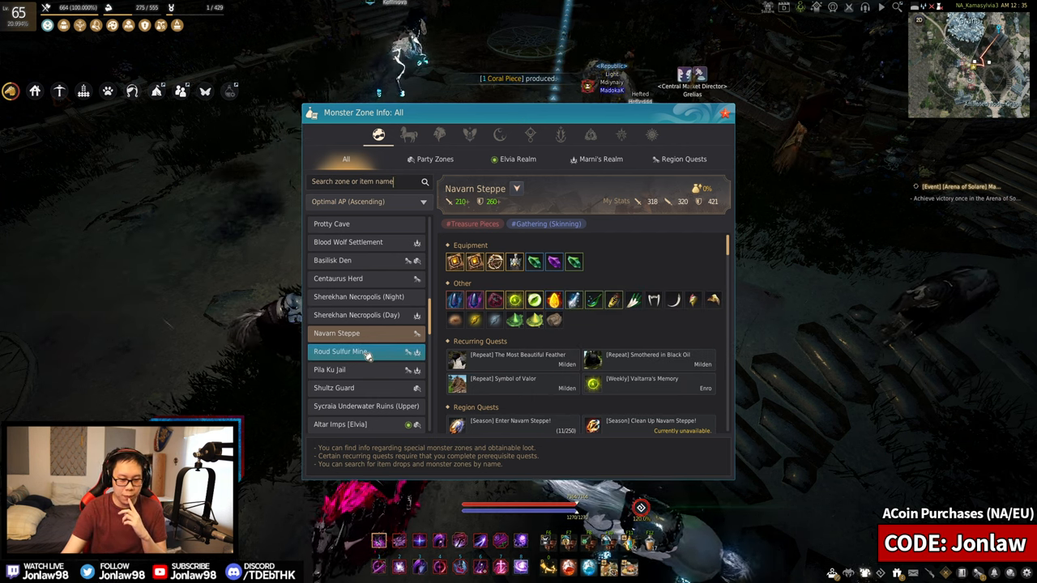
- Compare Roud Sulfur Mine and Pila Ku Jail back and forth, ending on Pila Ku Jail
click(340, 351)
click(363, 371)
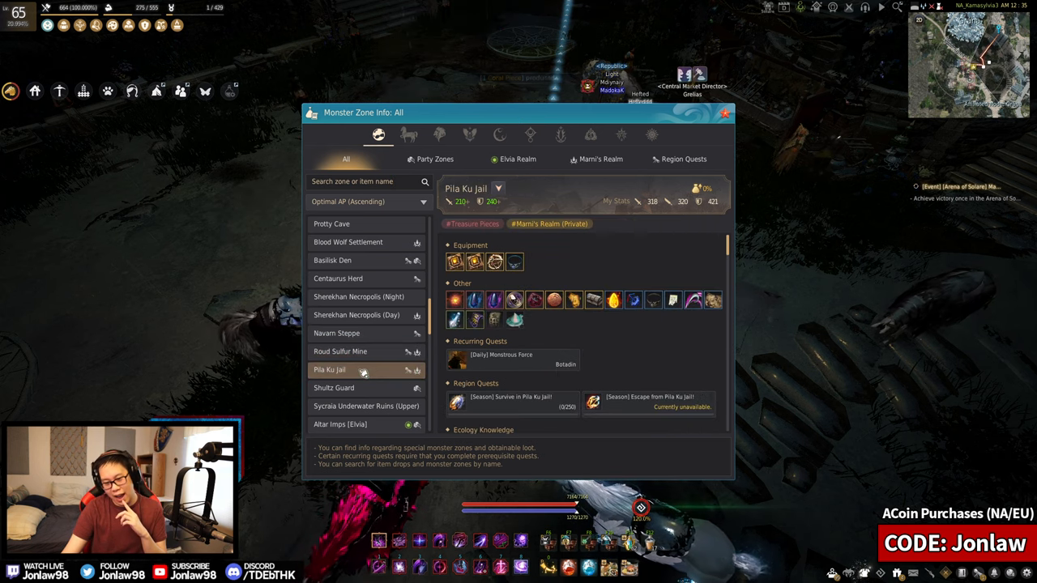
click(357, 351)
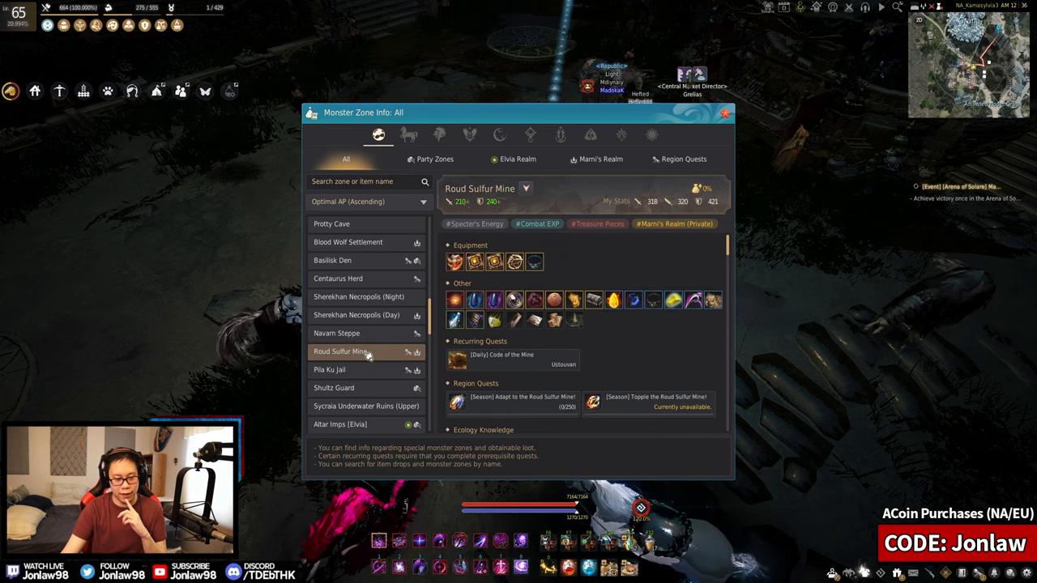
click(363, 370)
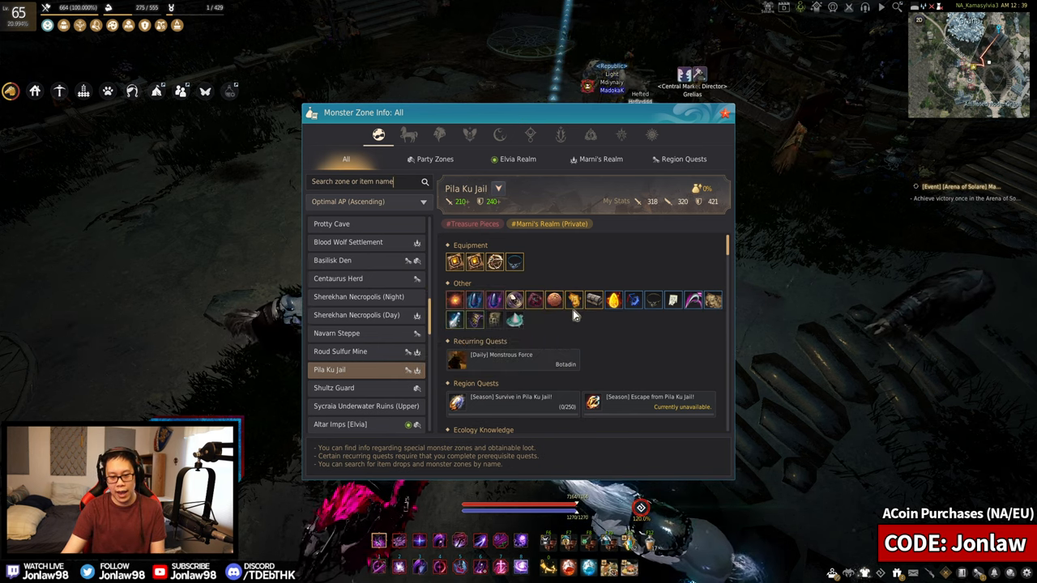
click(340, 351)
click(330, 370)
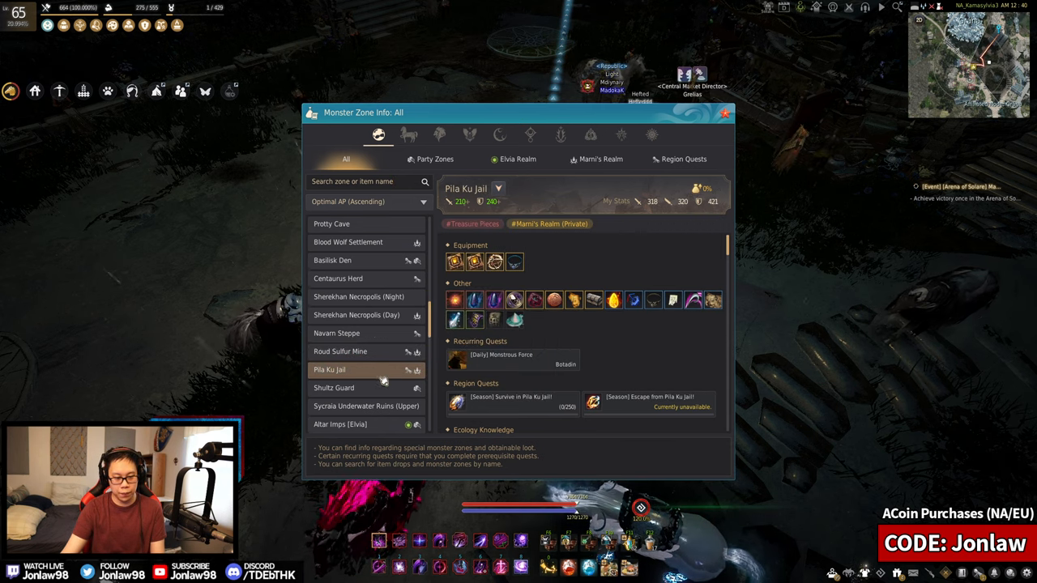
scroll(365, 356, down, 3)
- Show Sycraia Underwater Ruins (Upper) details, needing 230+ AP and 260+ DP
click(373, 339)
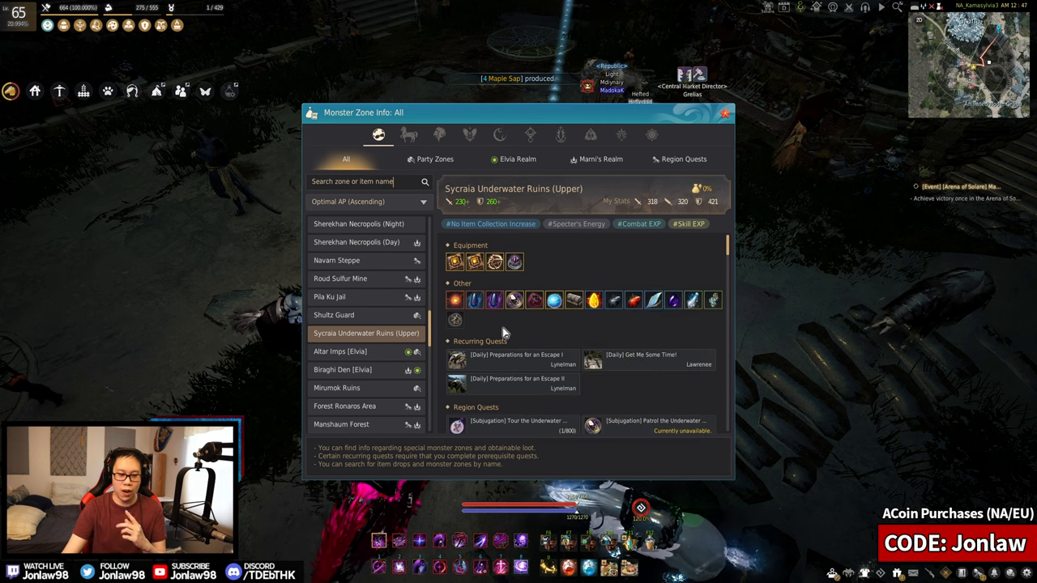
- Review Altar Imps [Elvia] and Biraghi Den [Elvia], then show Mirumok Ruins (240+ AP, 270+ DP)
click(340, 351)
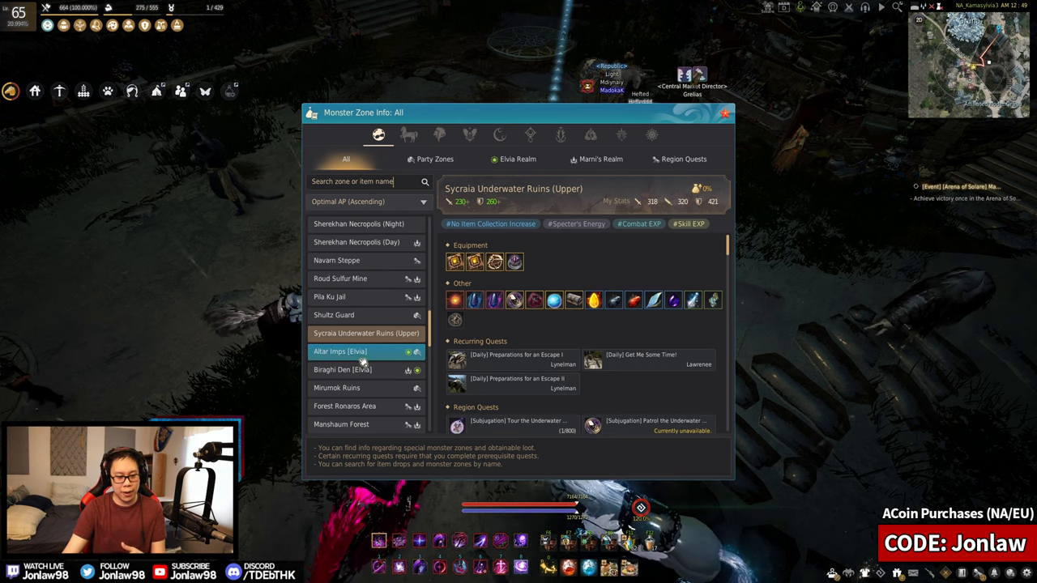
click(370, 354)
click(365, 368)
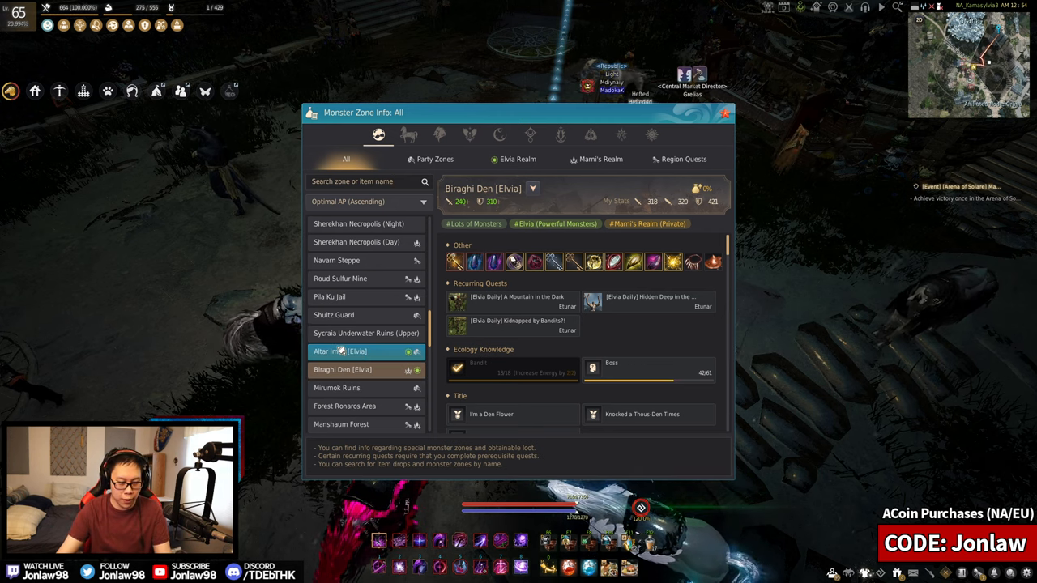
click(337, 388)
mouse_move(534, 261)
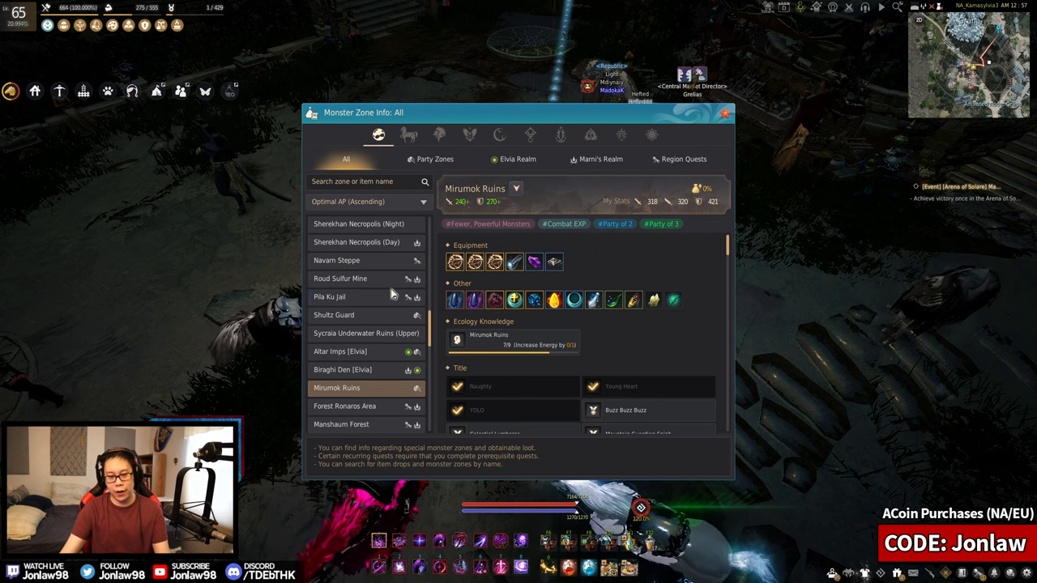
scroll(381, 316, down, 4)
- Toggle between Forest Ronaros Area and Manshaum Forest details to compare them
click(344, 333)
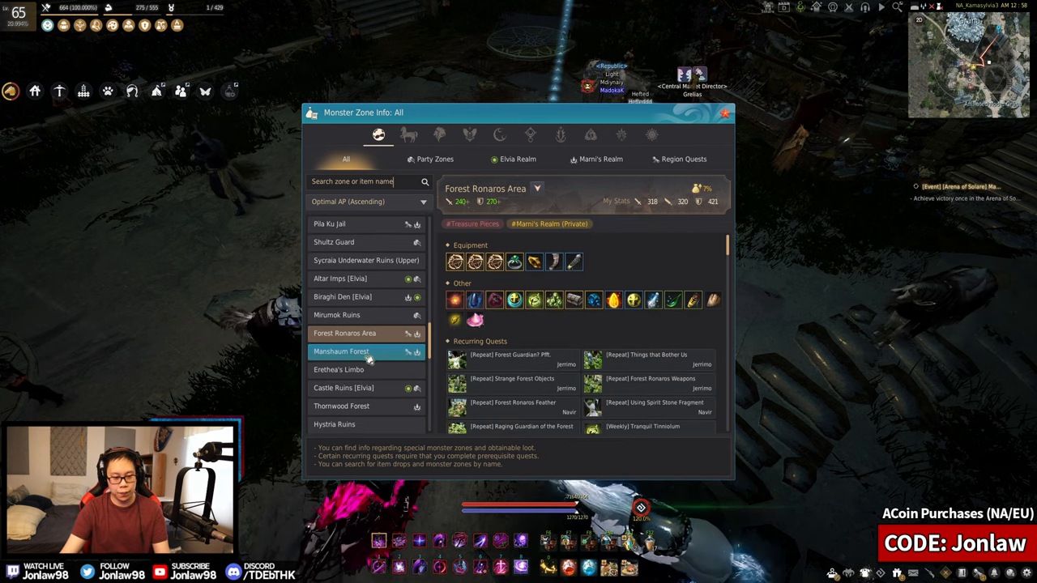
click(341, 352)
click(341, 352)
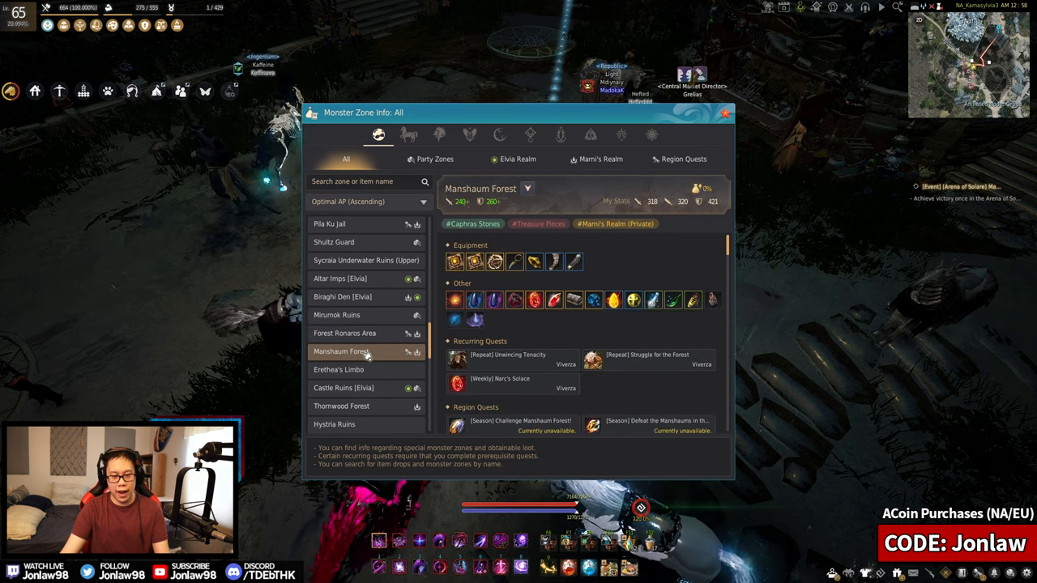
click(345, 333)
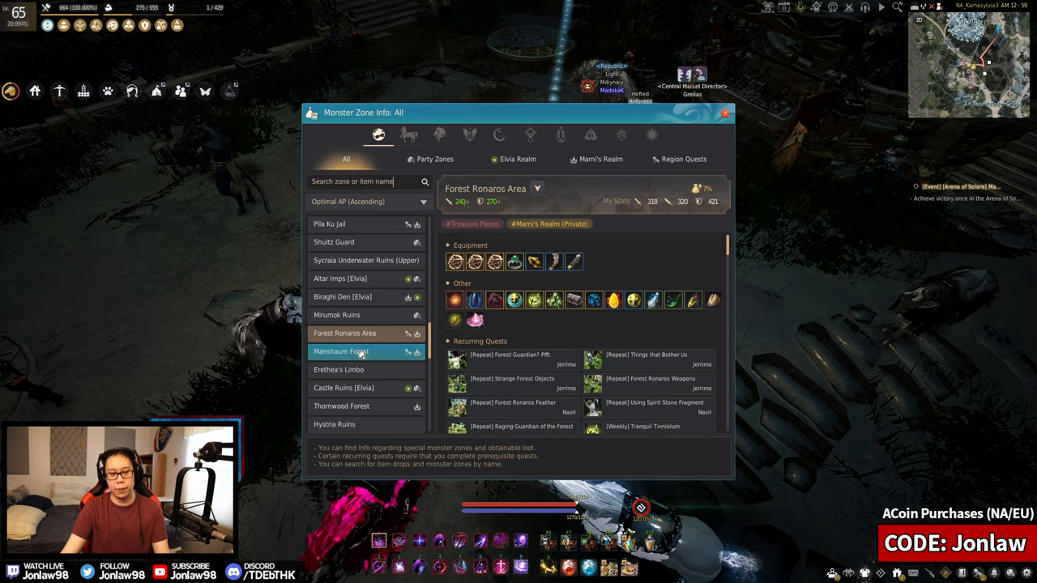
click(341, 352)
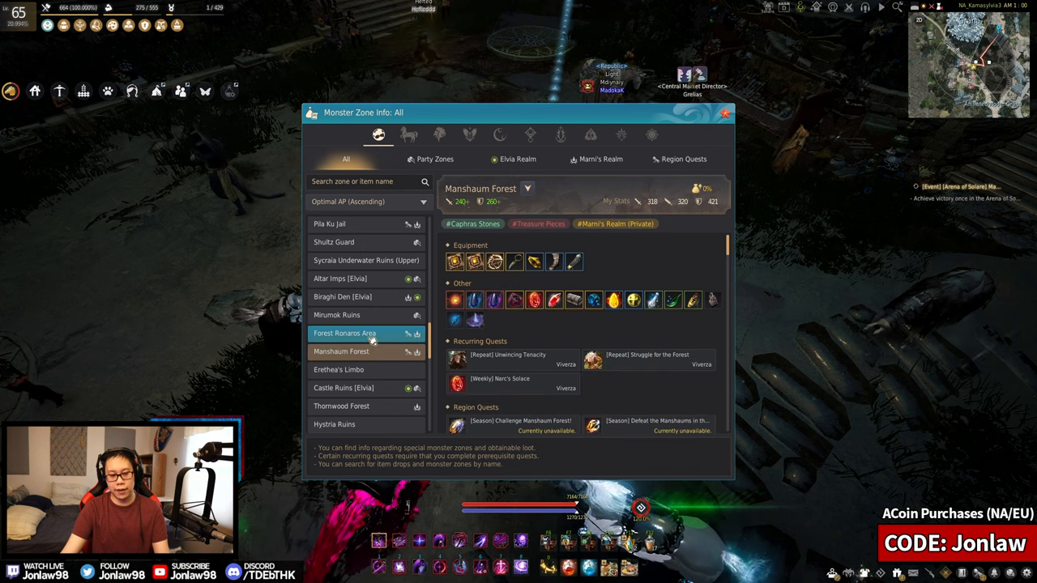
click(345, 333)
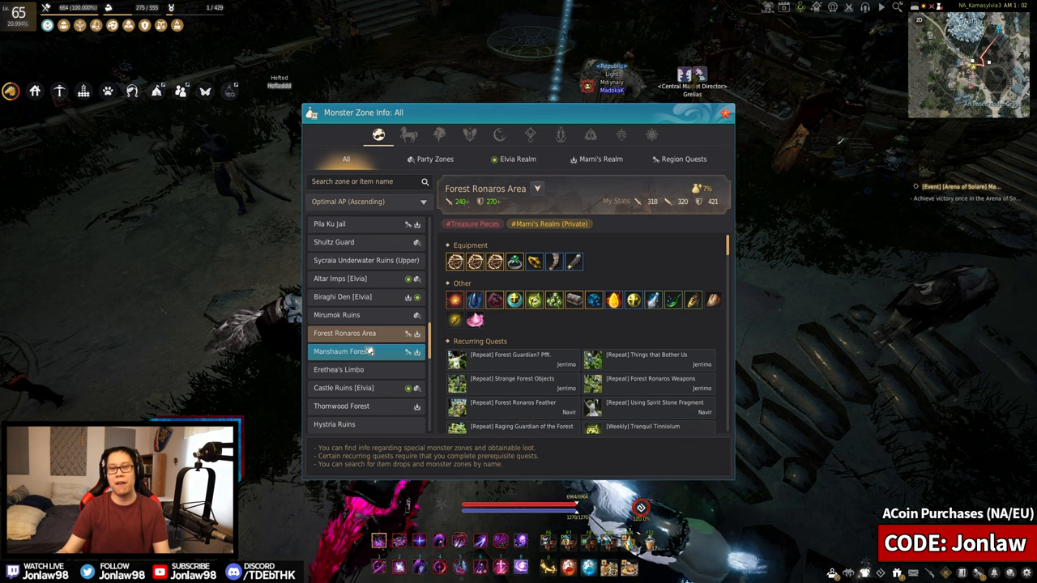
scroll(370, 360, down, 2)
scroll(369, 369, down, 1)
- Compare Thornwood Forest, Hystria Ruins and Aakman details, ending on Aakman (250+ AP, Agris Fever)
click(370, 356)
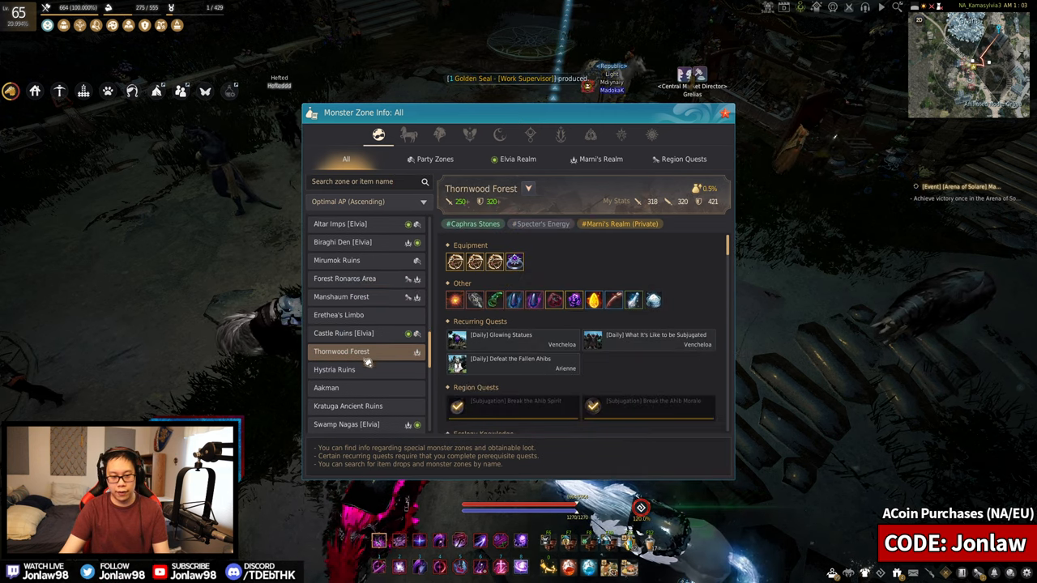
click(360, 370)
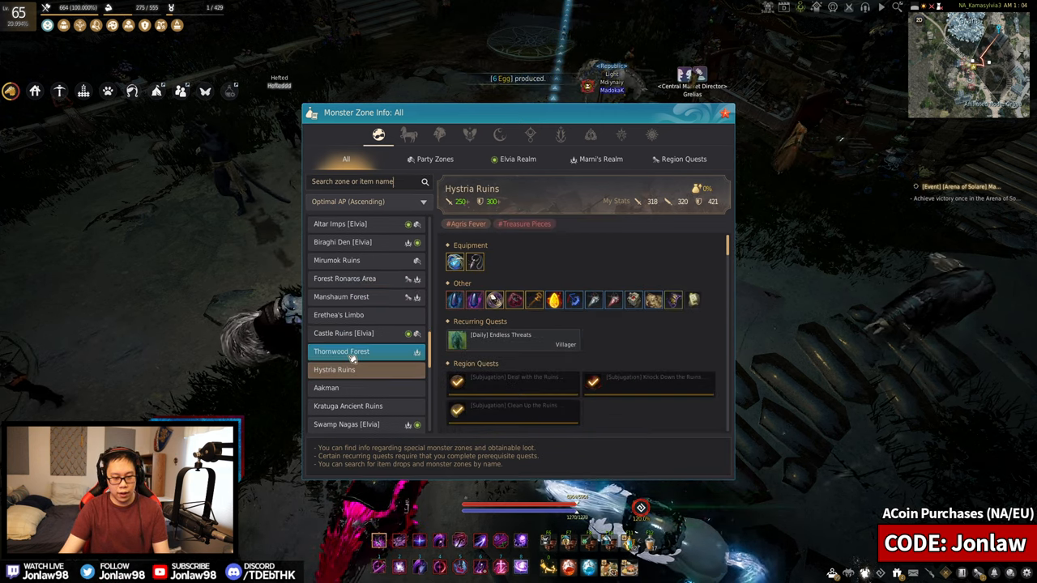
click(348, 389)
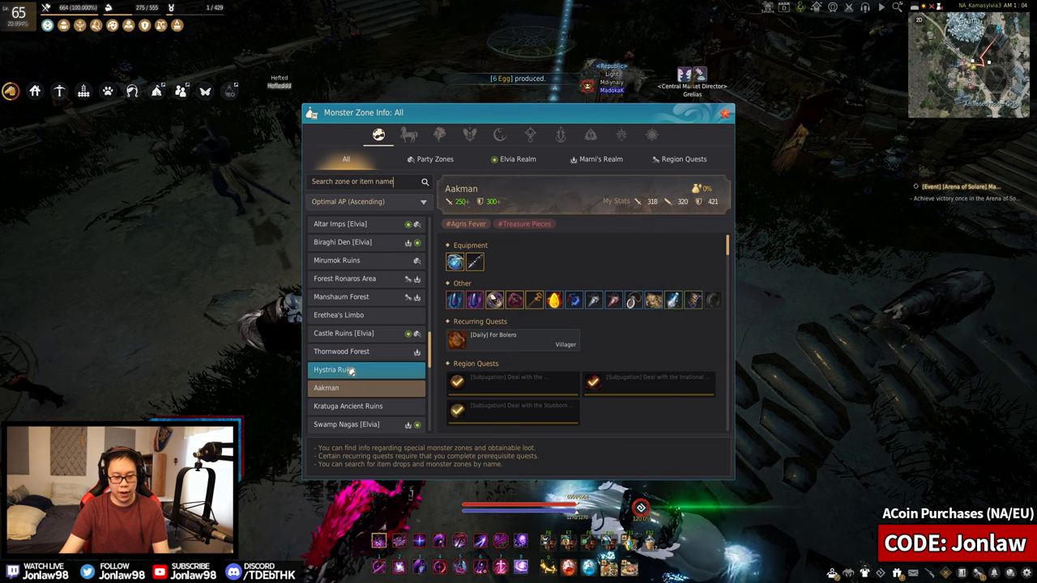
click(352, 371)
click(348, 388)
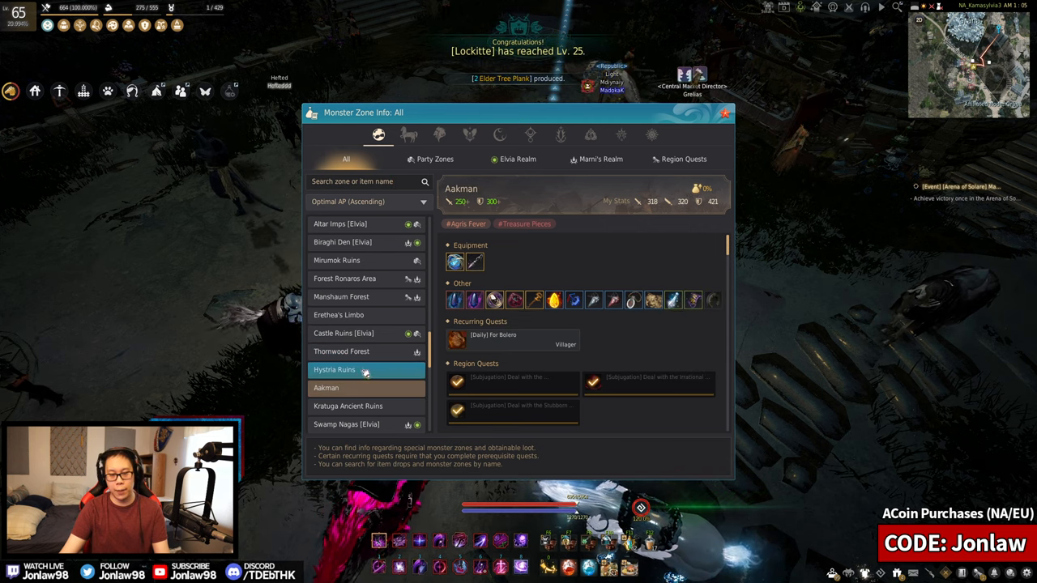
- Check own stats in Equipment and Inventory, then close both windows
key(i)
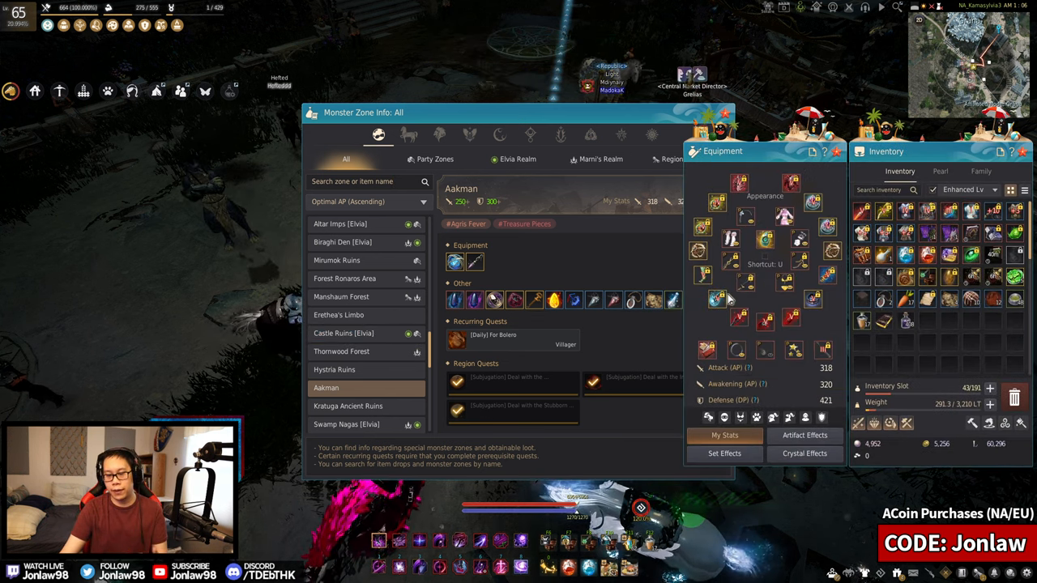
click(836, 152)
click(1023, 155)
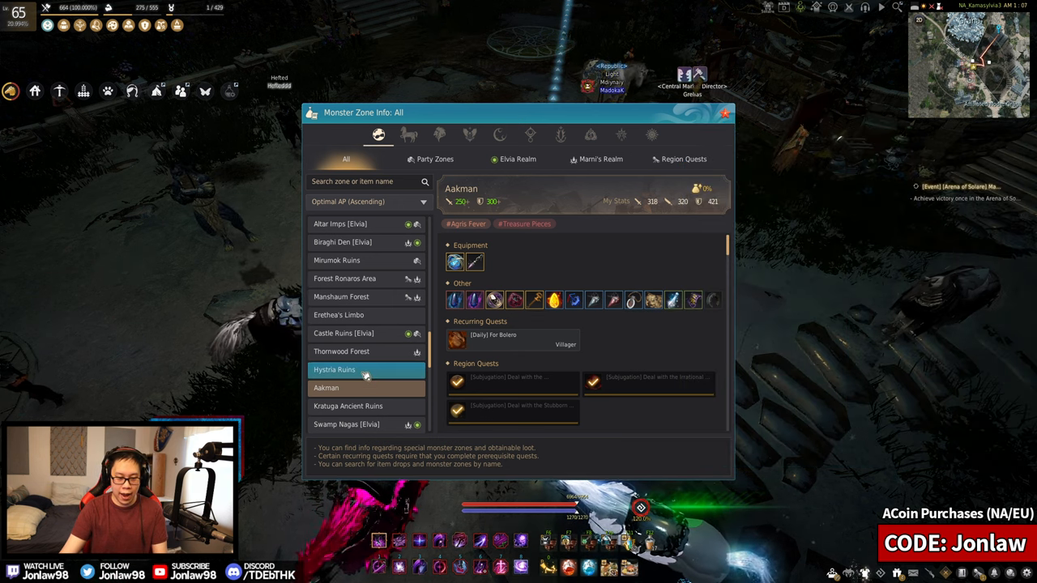
- Compare Hystria Ruins (250+ AP, 300+ DP, Agris Fever) against Aakman, ending on Hystria Ruins
click(333, 370)
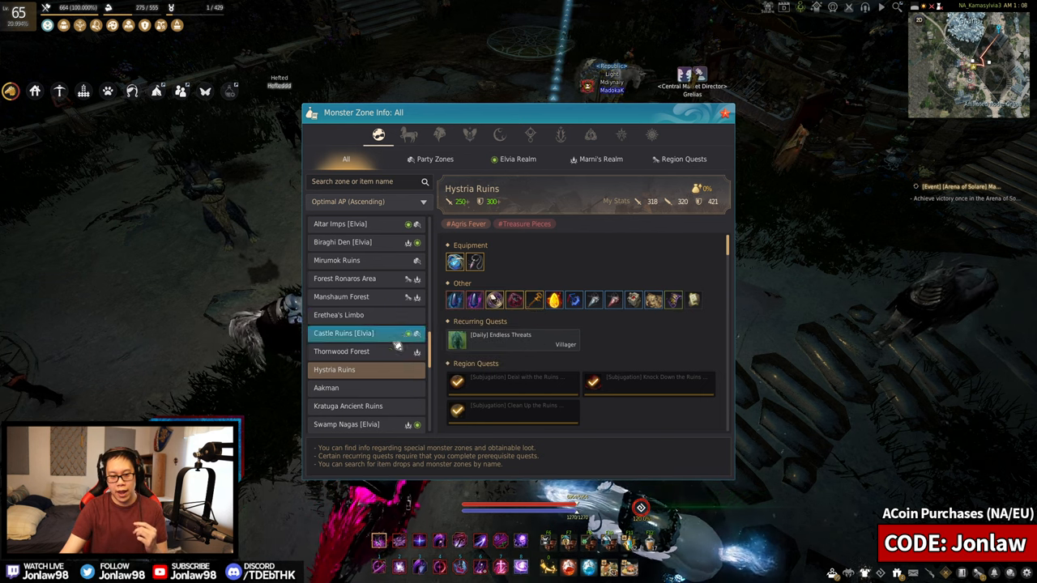
click(362, 386)
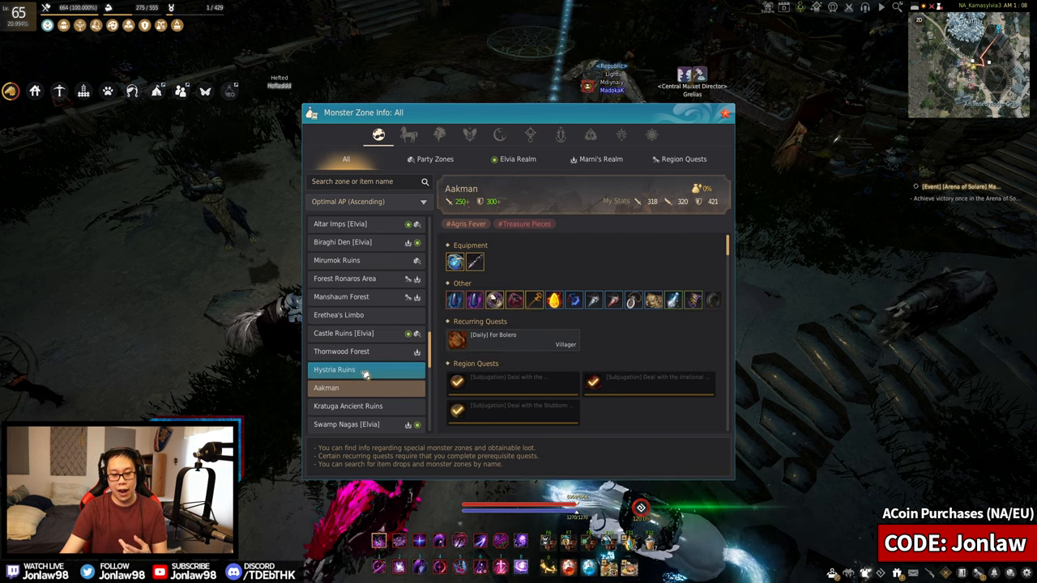
click(366, 370)
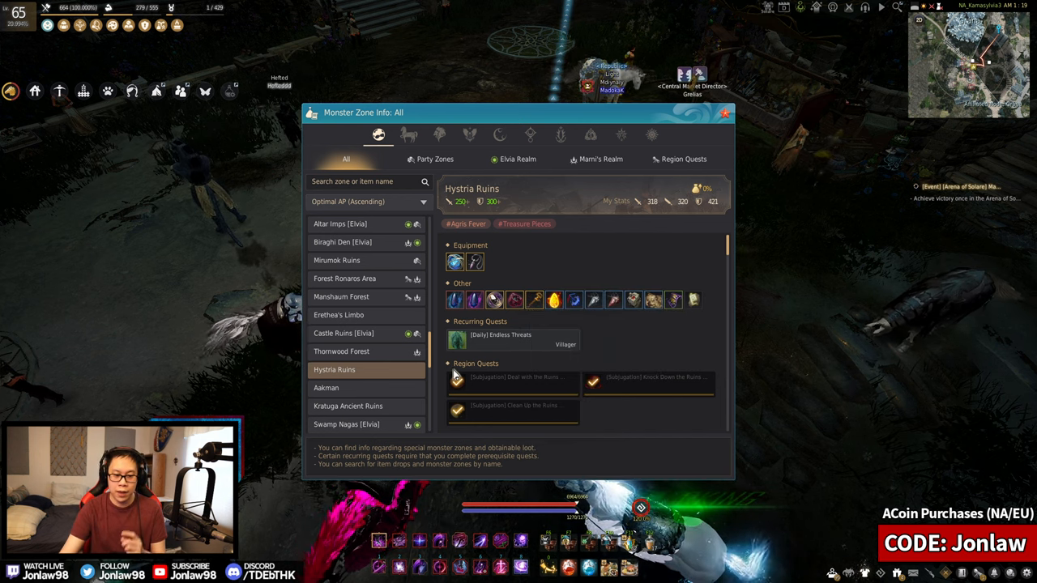
- From Aakman's details, filter the zone list to only Agris Fever-tagged zones
click(367, 389)
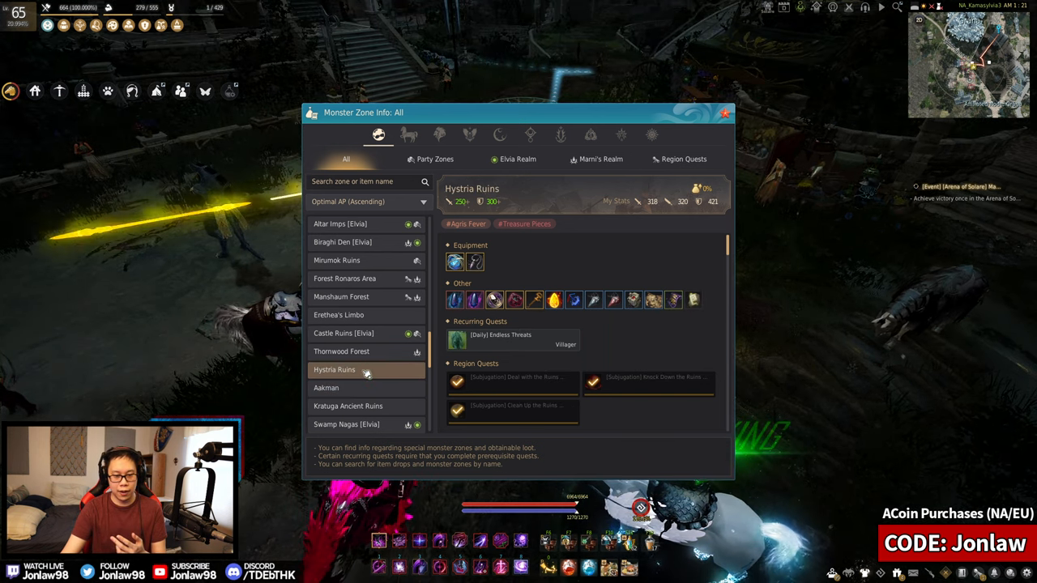
mouse_move(466, 224)
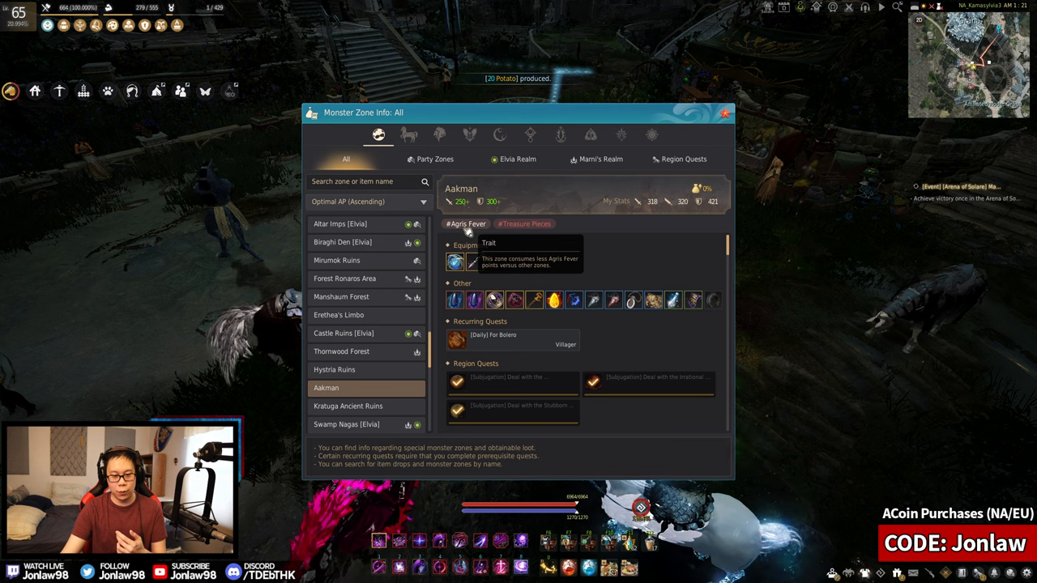
click(467, 224)
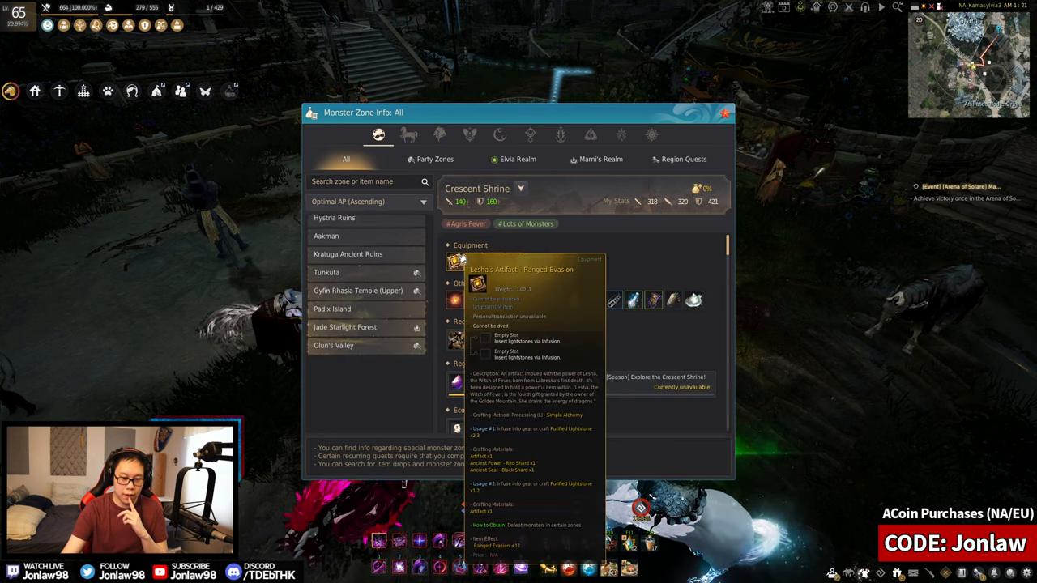
scroll(365, 340, down, 4)
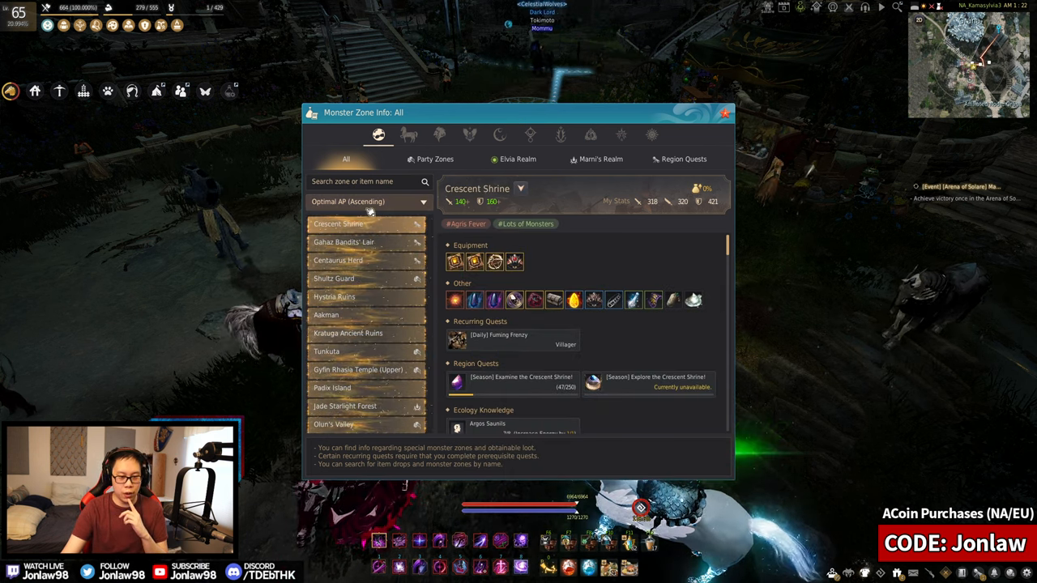
scroll(368, 365, up, 1)
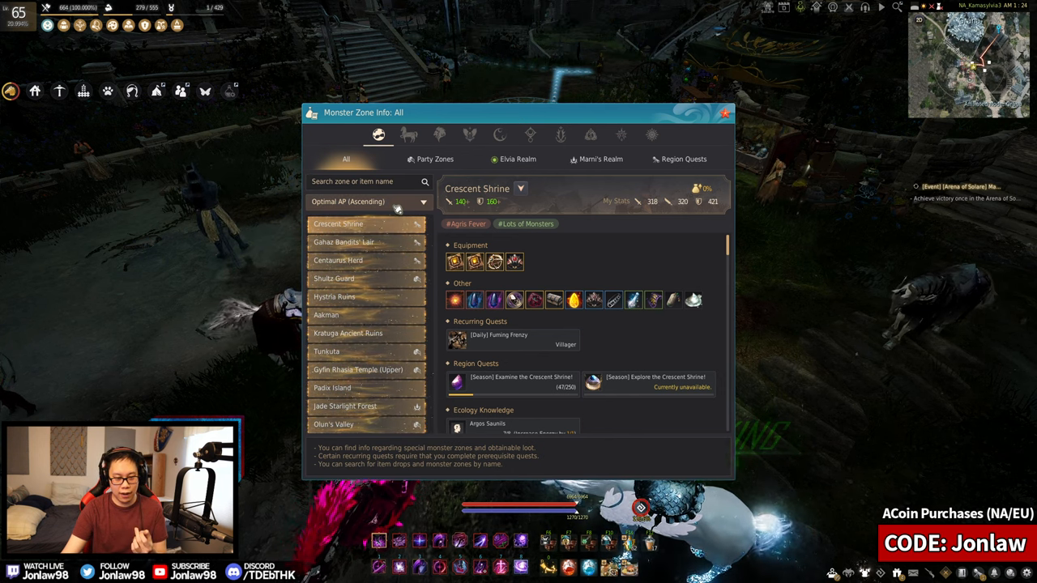
- Sort the Agris Fever zones by Optimal AP ascending and show Star's End's details
click(401, 202)
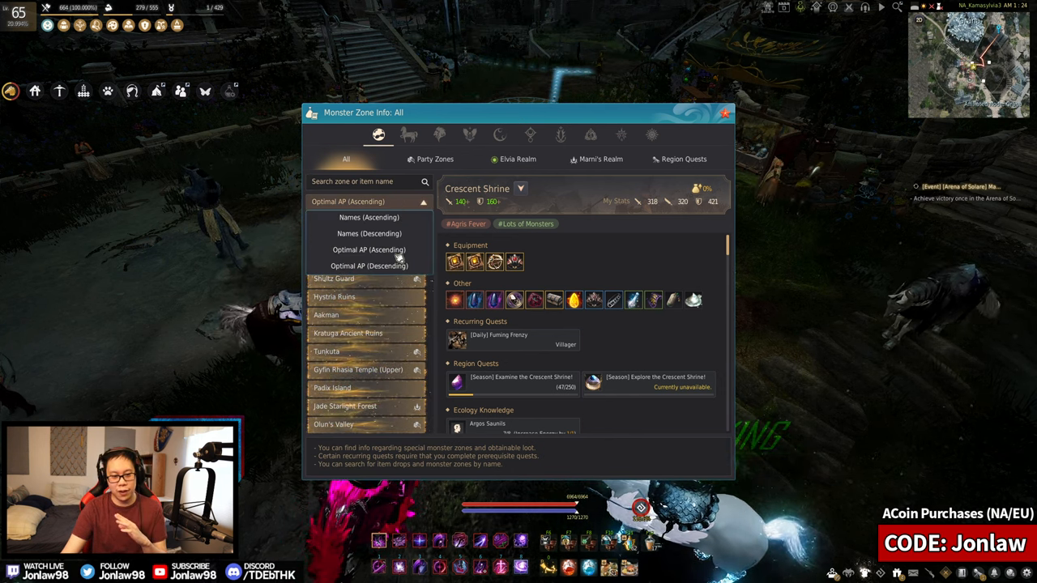
click(369, 266)
scroll(378, 327, down, 2)
scroll(379, 327, down, 2)
scroll(378, 326, down, 2)
scroll(378, 327, down, 2)
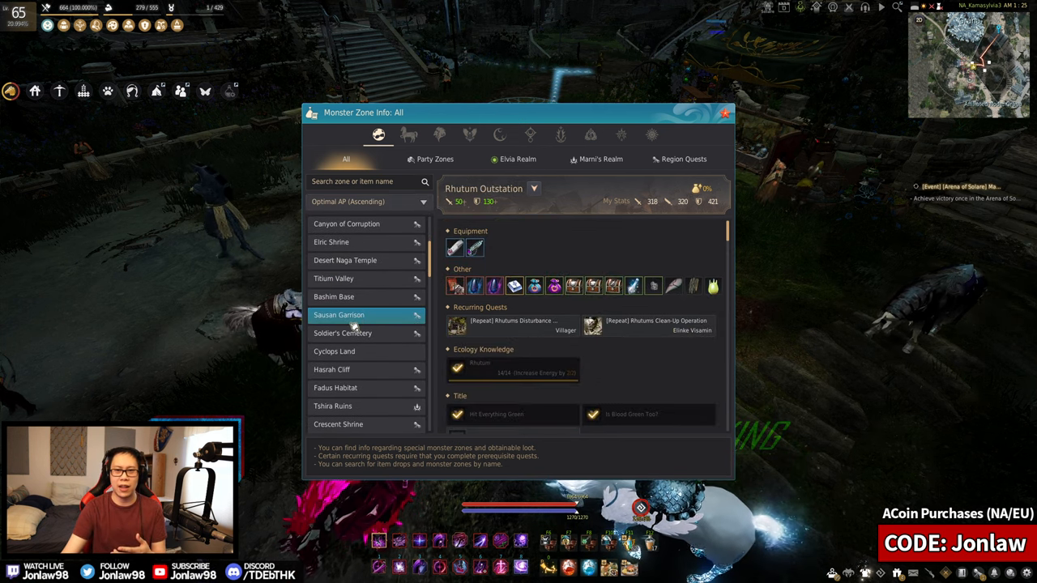
scroll(353, 324, down, 2)
scroll(365, 321, down, 3)
scroll(364, 320, down, 3)
scroll(365, 316, down, 3)
scroll(367, 308, down, 3)
scroll(368, 297, down, 3)
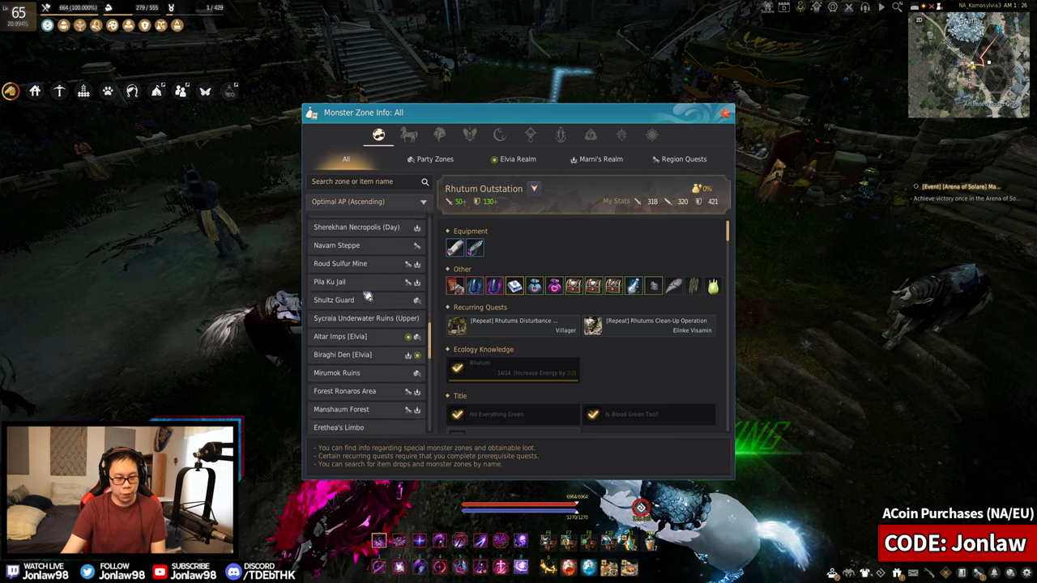
scroll(368, 297, down, 3)
scroll(365, 316, down, 3)
scroll(360, 333, down, 2)
scroll(354, 346, down, 2)
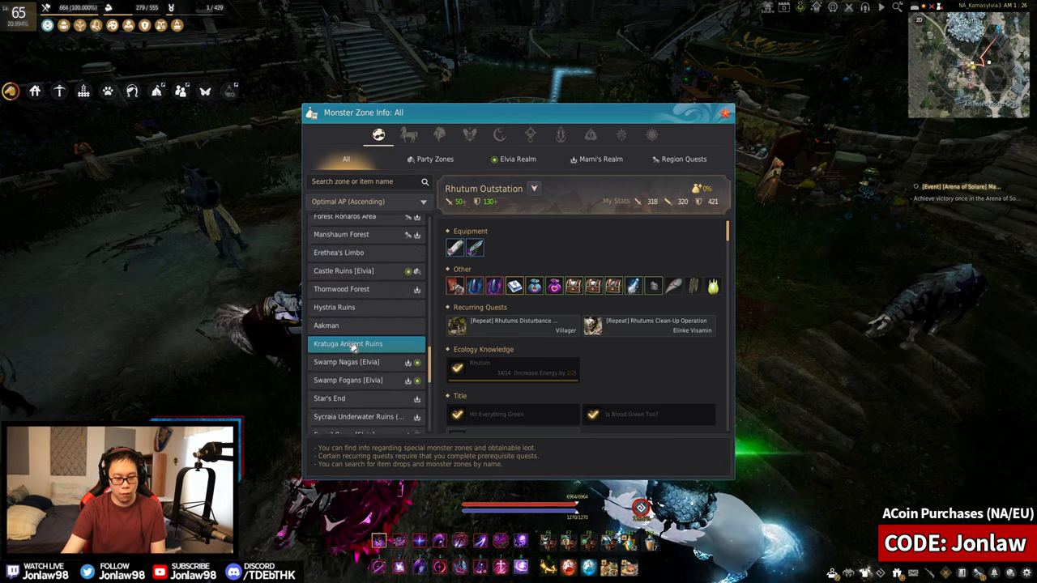
scroll(354, 346, down, 2)
scroll(356, 344, down, 2)
click(358, 340)
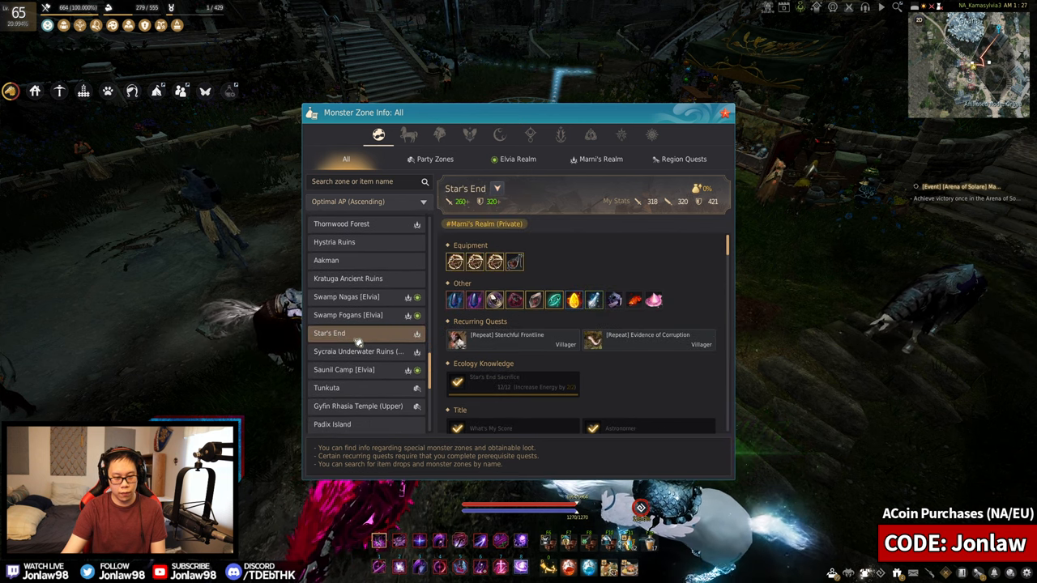
scroll(358, 340, up, 1)
scroll(358, 341, up, 1)
scroll(357, 339, up, 1)
- Review Kratuga Ancient Ruins, then Star's End (Marni's Realm Private, 260 AP)
click(356, 333)
scroll(356, 324, down, 2)
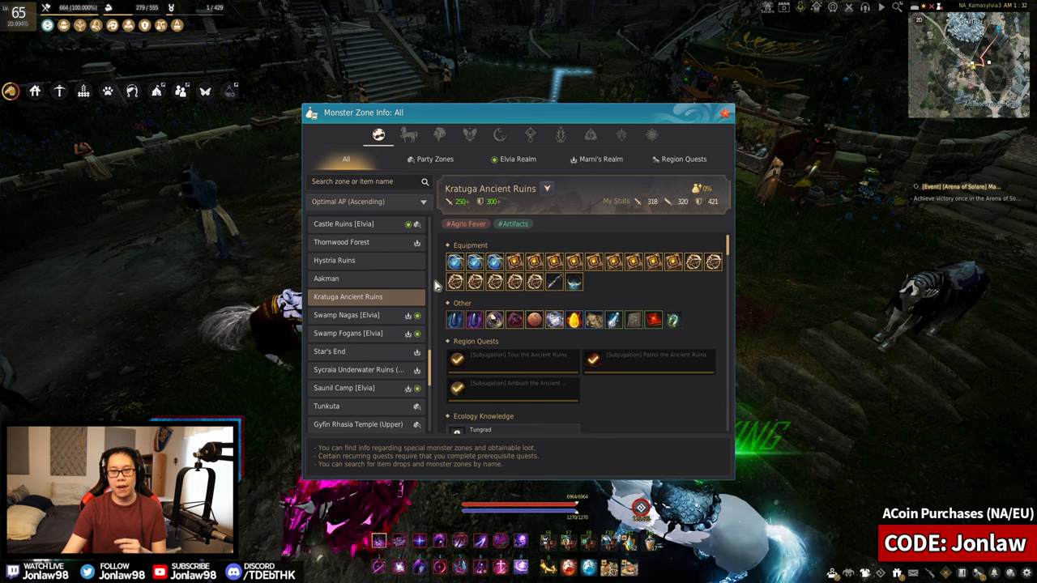
click(349, 351)
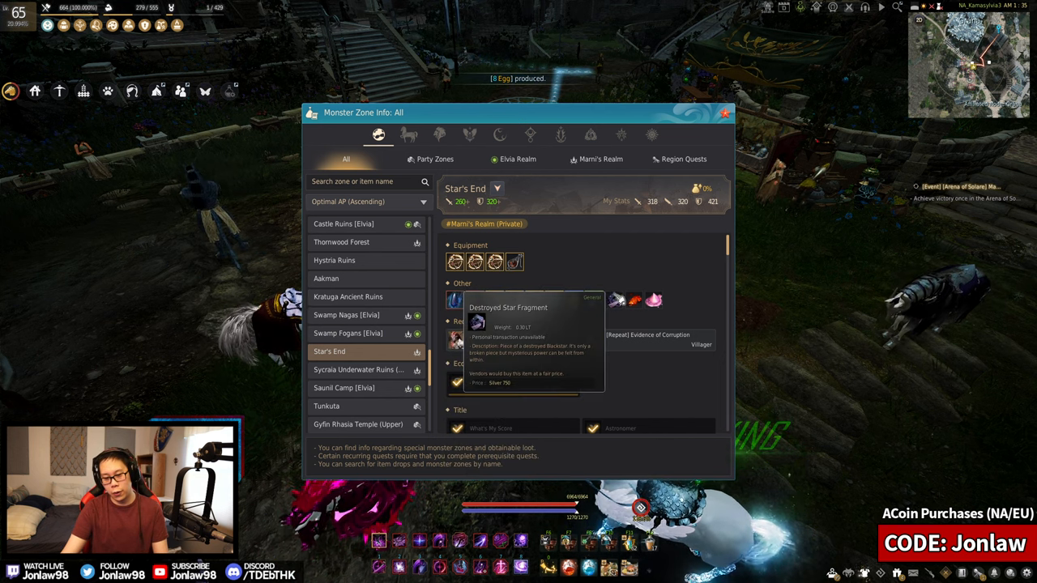
mouse_move(634, 302)
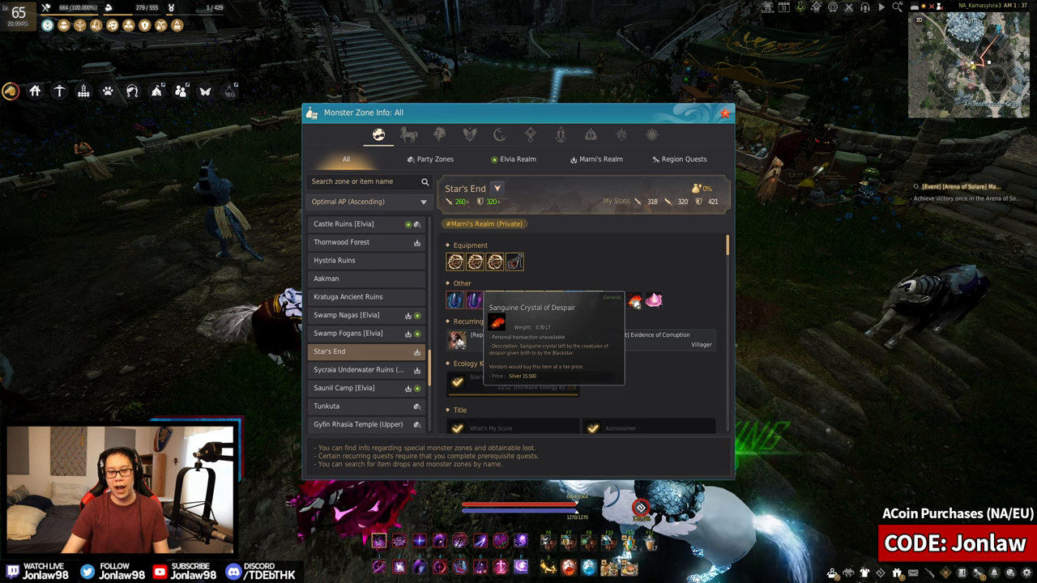
- Review Sycraia Underwater Ruins (Abyssal), then Saunil Camp [Elvia] at 270 AP
click(359, 369)
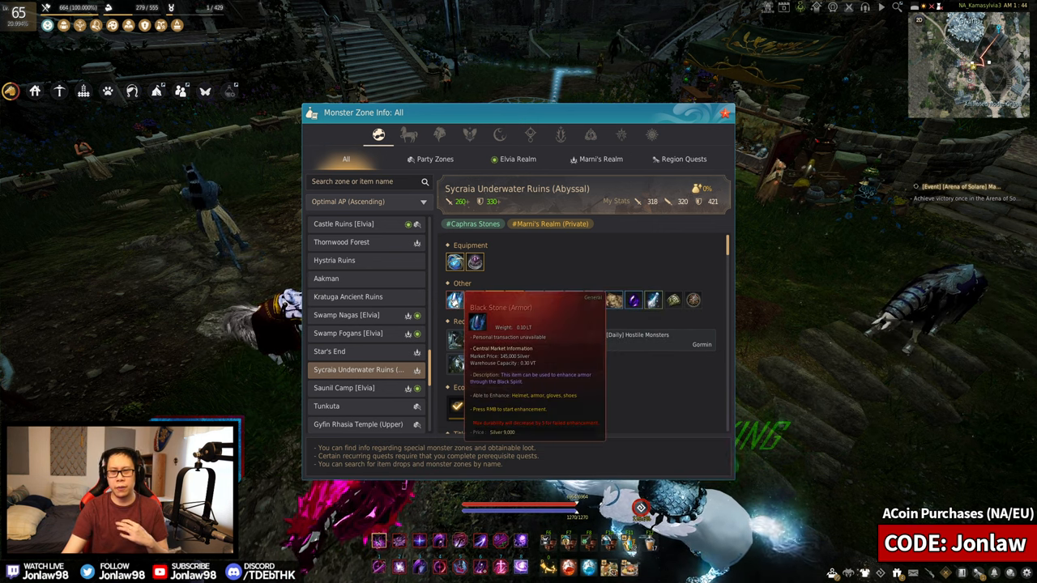
scroll(365, 341, down, 1)
scroll(365, 341, down, 2)
click(361, 334)
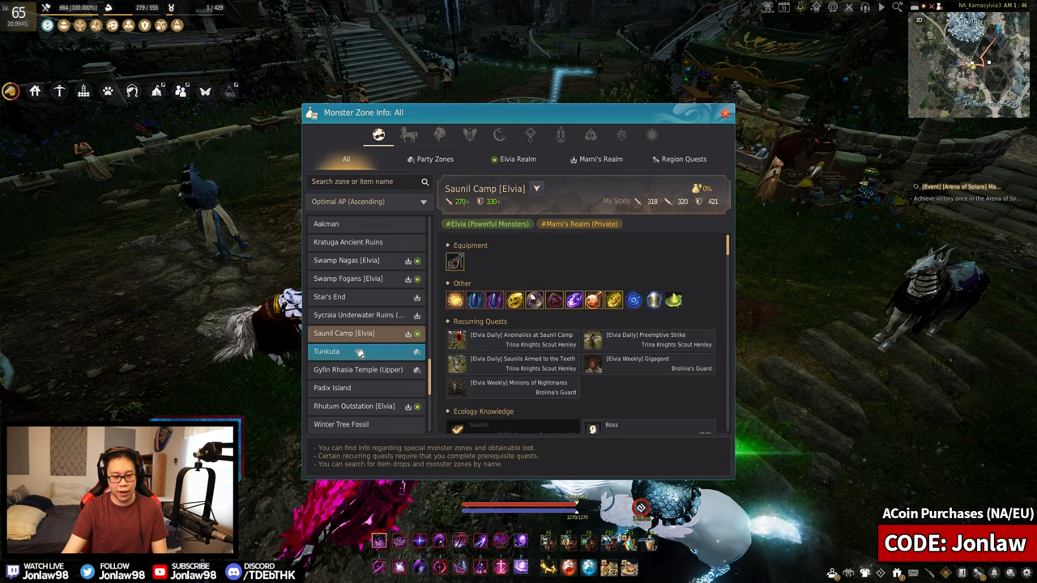
- Review Tunkuta, then Gyfin Rhasia Temple (Upper) with its Agris Fever and Party of 5 tags
click(359, 354)
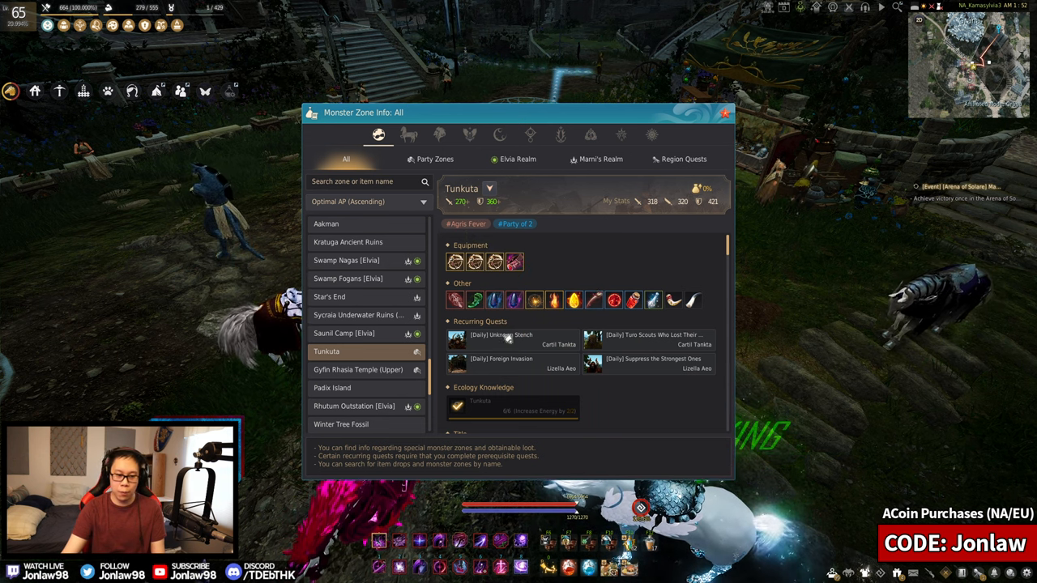
click(358, 370)
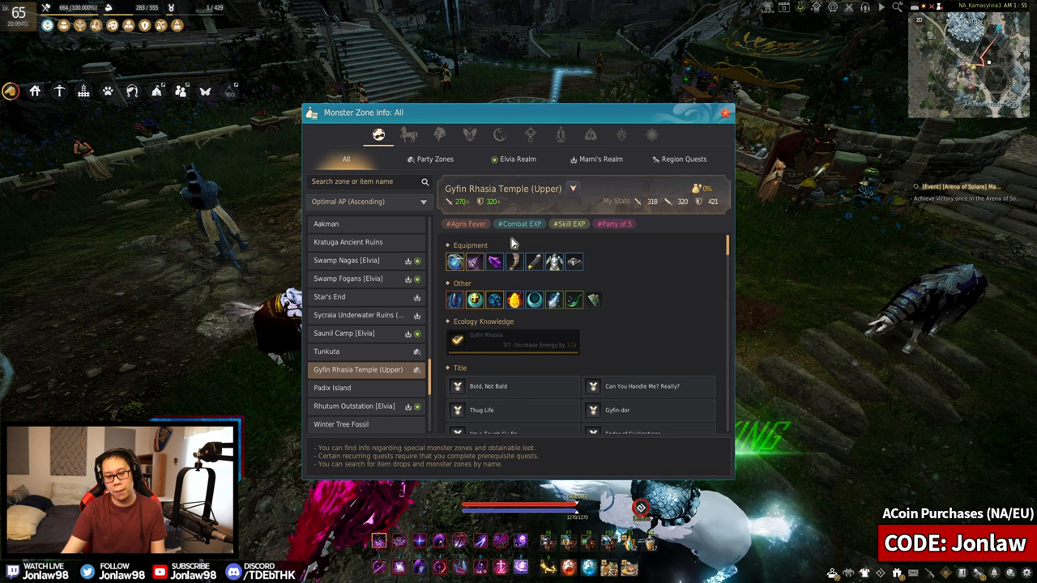
scroll(365, 356, down, 1)
- Show Padix Island's details (270+ AP, 340+ DP, Agris Fever)
click(364, 370)
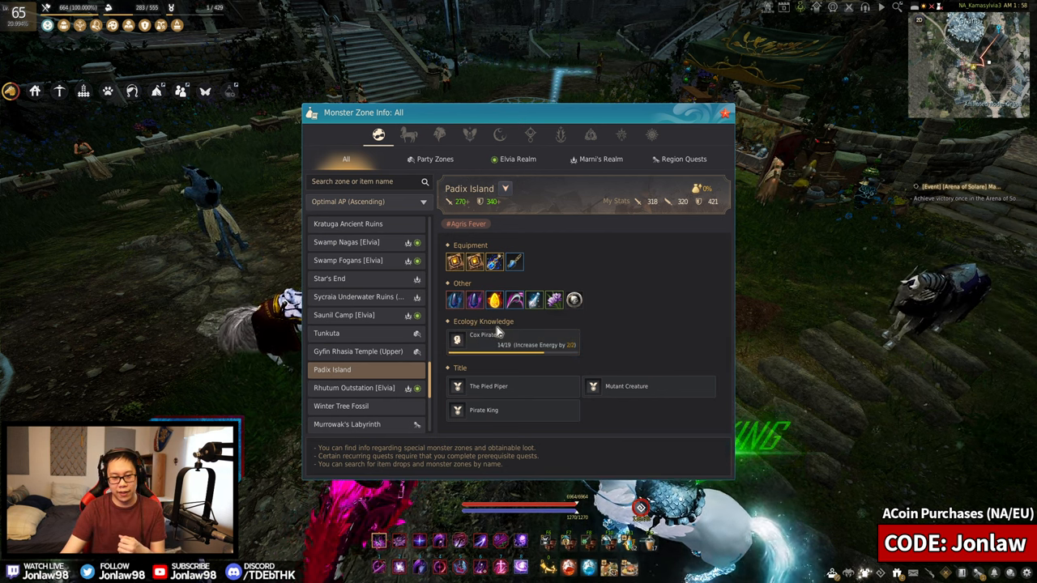
- View Padix Island and the Young Sea Monster Habitat on the world map, then close it
key(Escape)
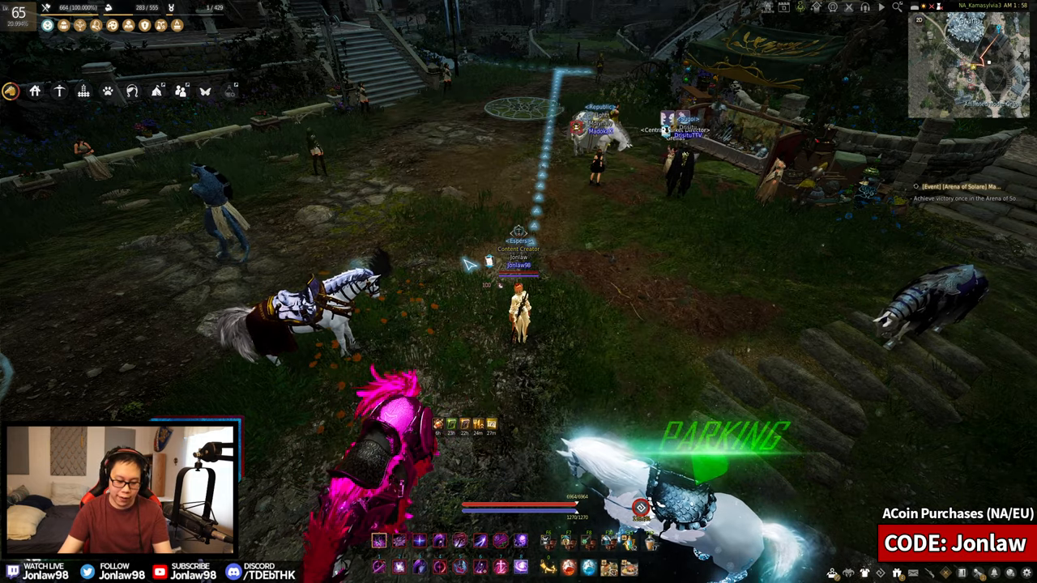
key(m)
scroll(573, 237, down, 5)
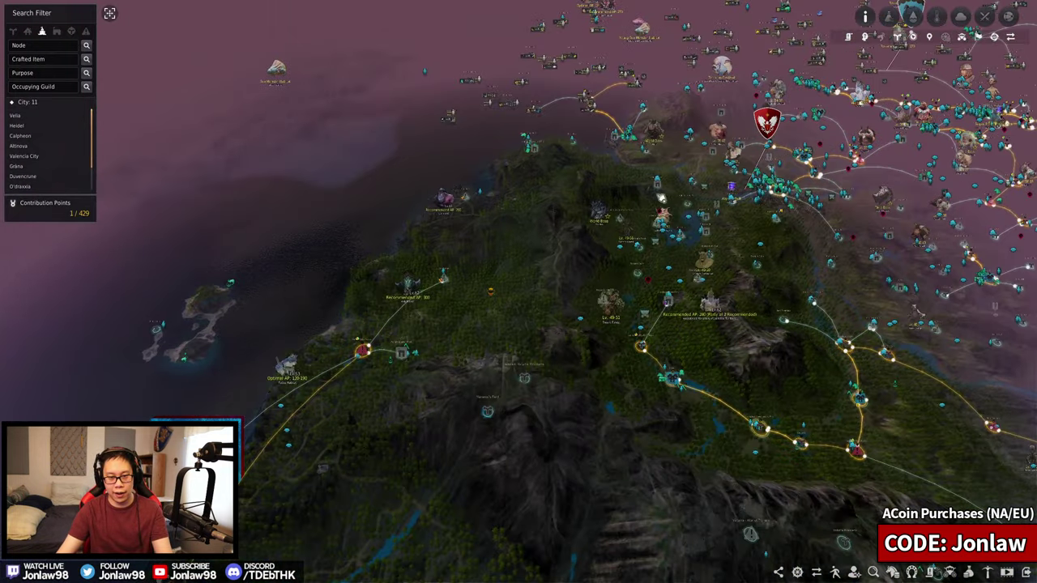
drag(573, 238, 503, 364)
scroll(454, 335, up, 5)
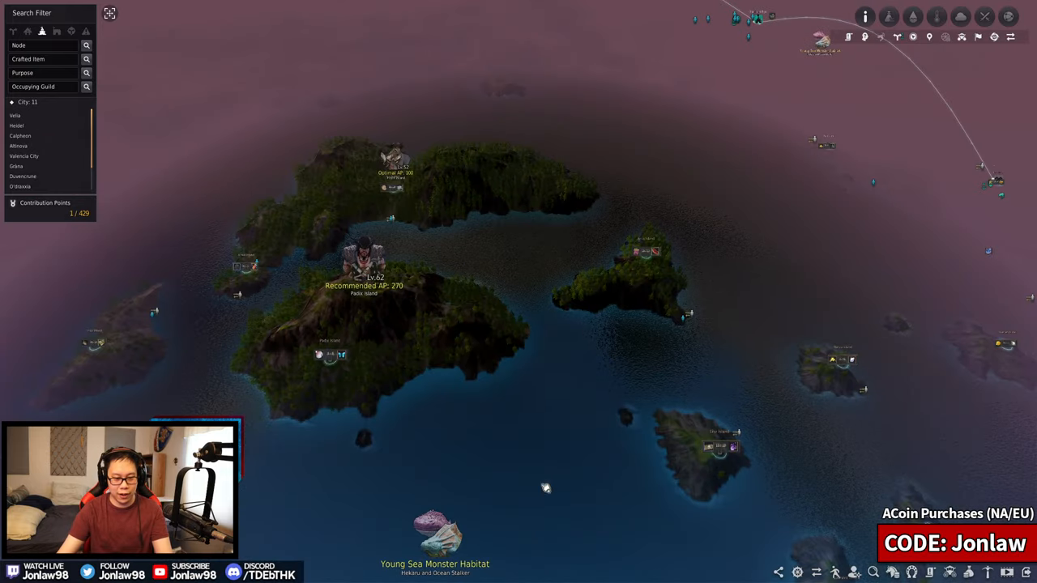
scroll(399, 315, down, 5)
drag(434, 285, 535, 380)
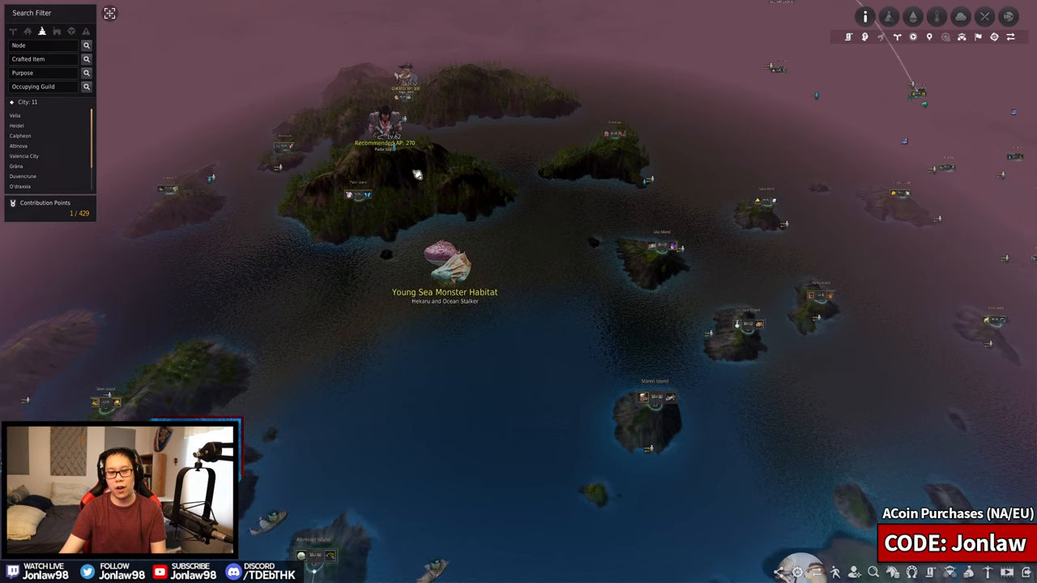
scroll(840, 486, down, 5)
scroll(840, 487, up, 5)
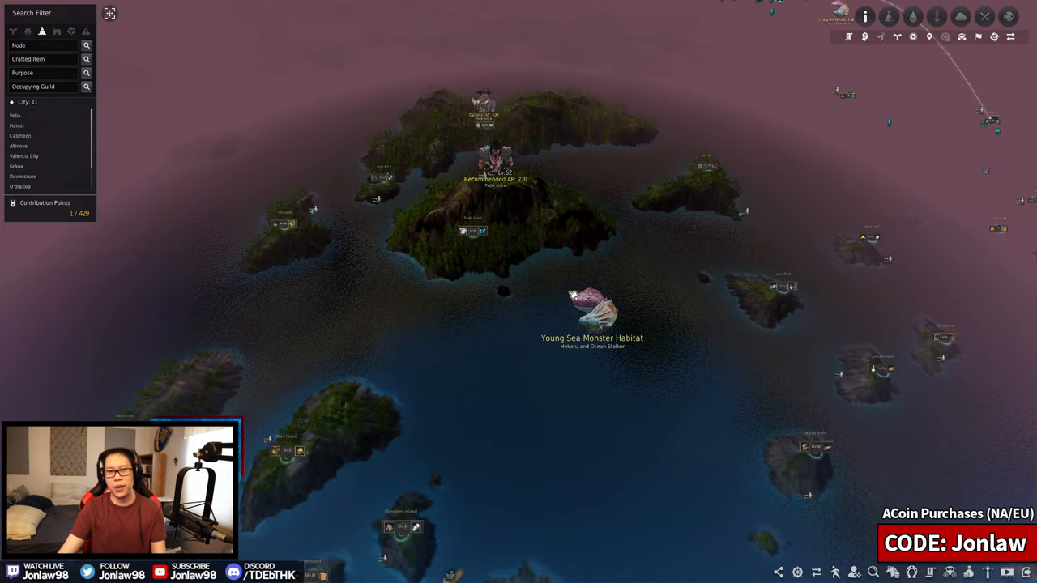
key(Escape)
key(Escape)
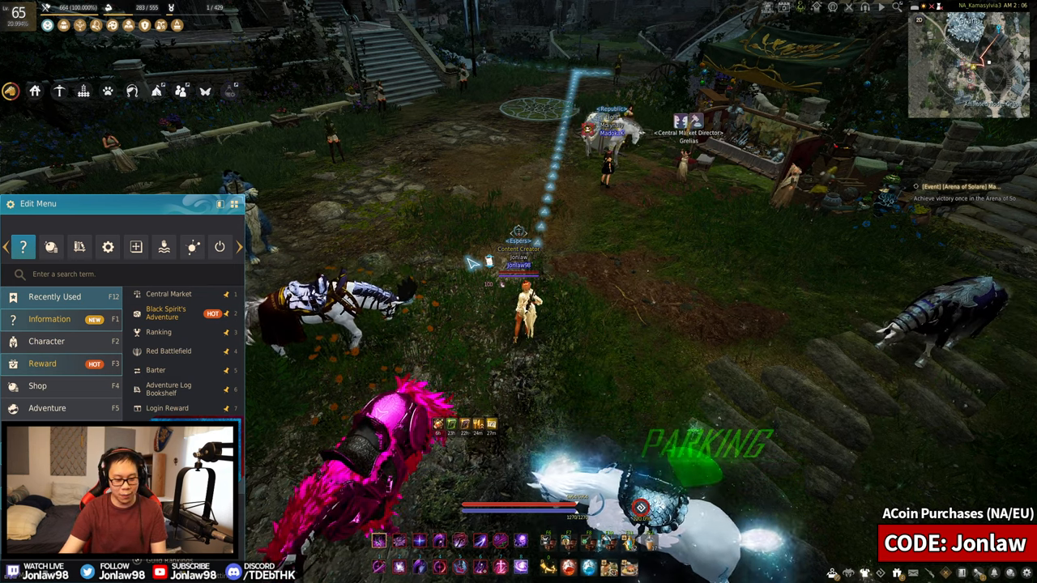
- Reopen Monster Zone Info with F9 and review Padix Island, Rhutum Outstation and Winter Tree Fossil
key(F9)
scroll(365, 284, down, 5)
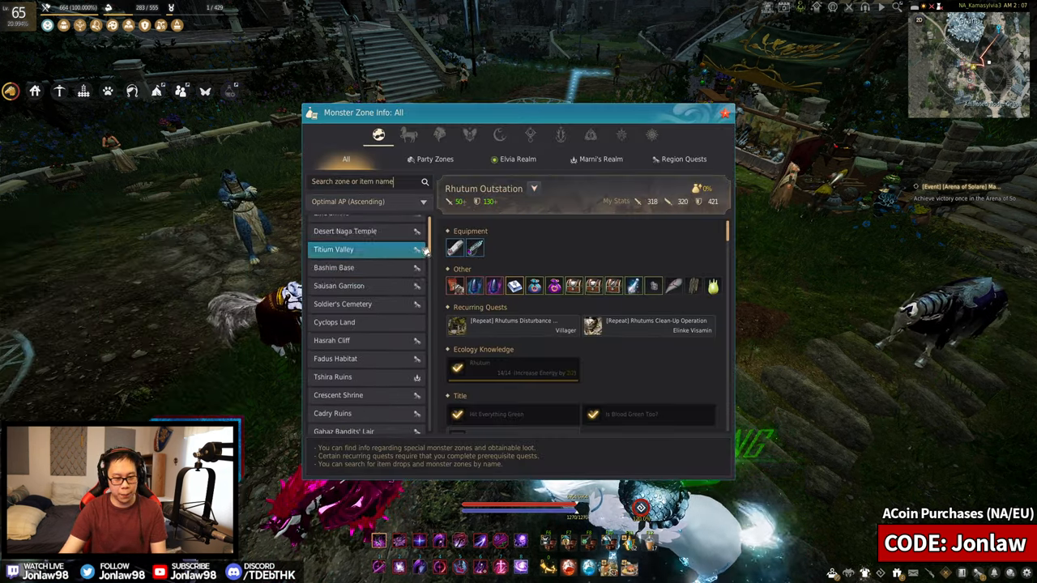
drag(431, 229, 430, 379)
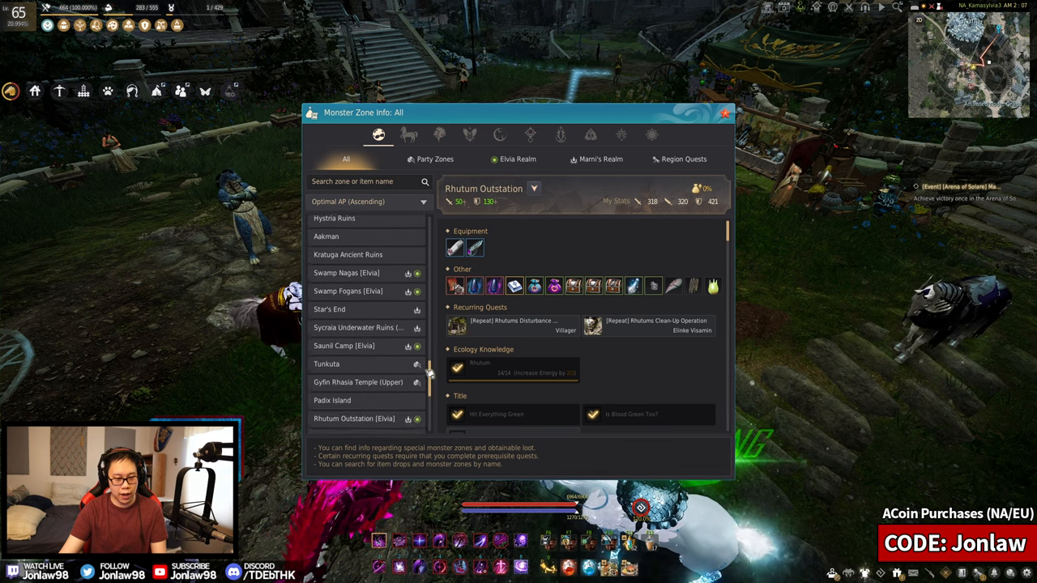
scroll(365, 356, down, 3)
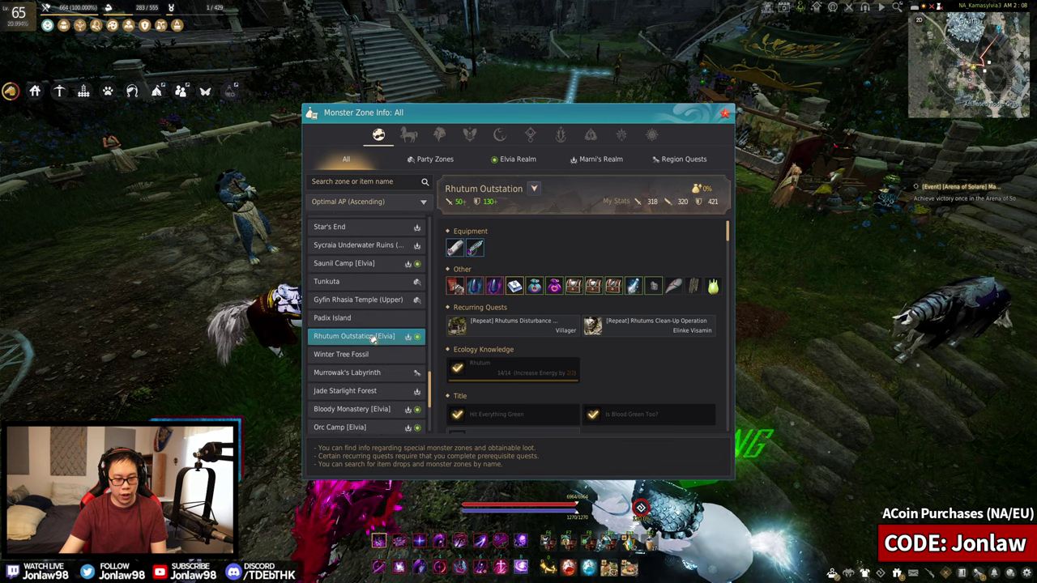
click(332, 315)
click(354, 333)
click(341, 351)
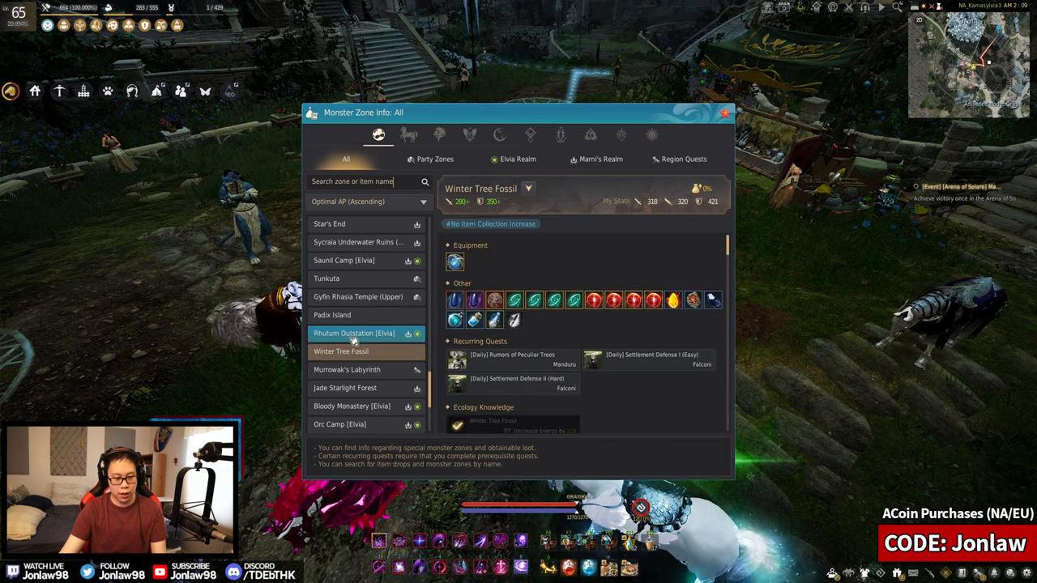
click(347, 370)
click(345, 387)
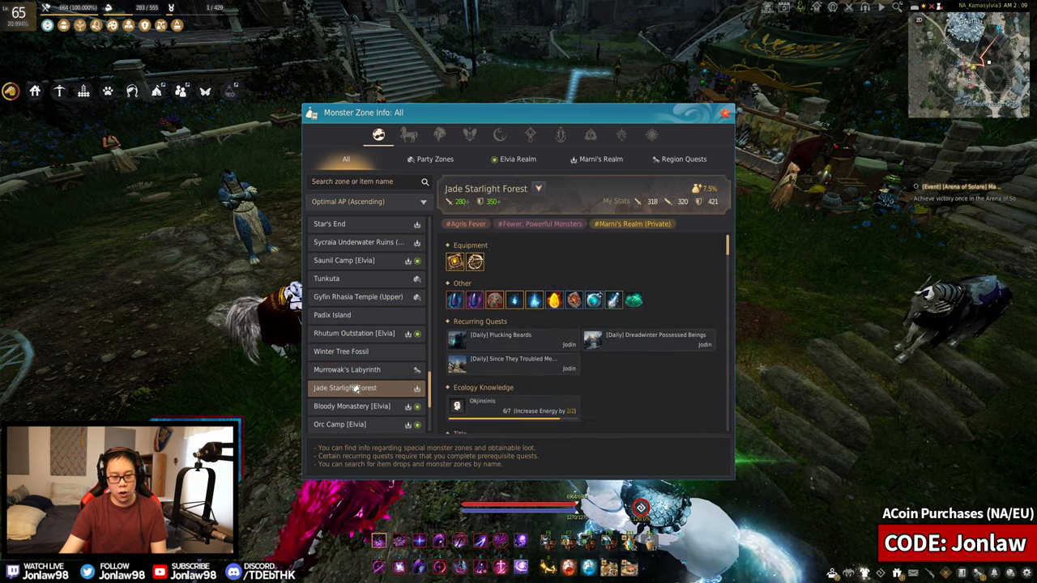
click(354, 371)
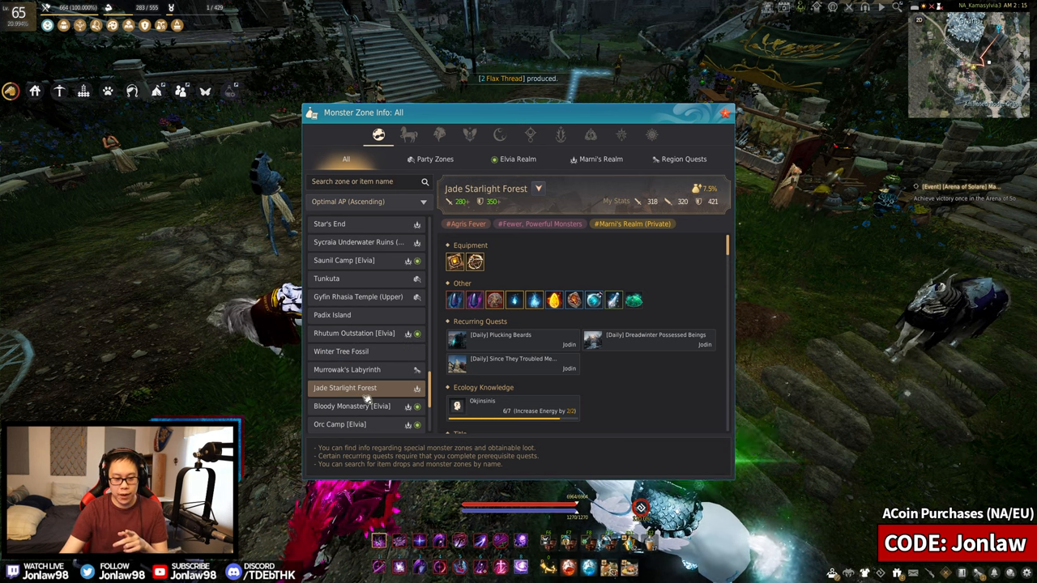
scroll(366, 396, down, 2)
scroll(369, 381, down, 2)
scroll(357, 332, down, 2)
- Compare Bloody Monastery [Elvia] and Orc Camp [Elvia] details, ending on Orc Camp's 280+ AP
click(356, 324)
scroll(357, 316, down, 1)
click(353, 281)
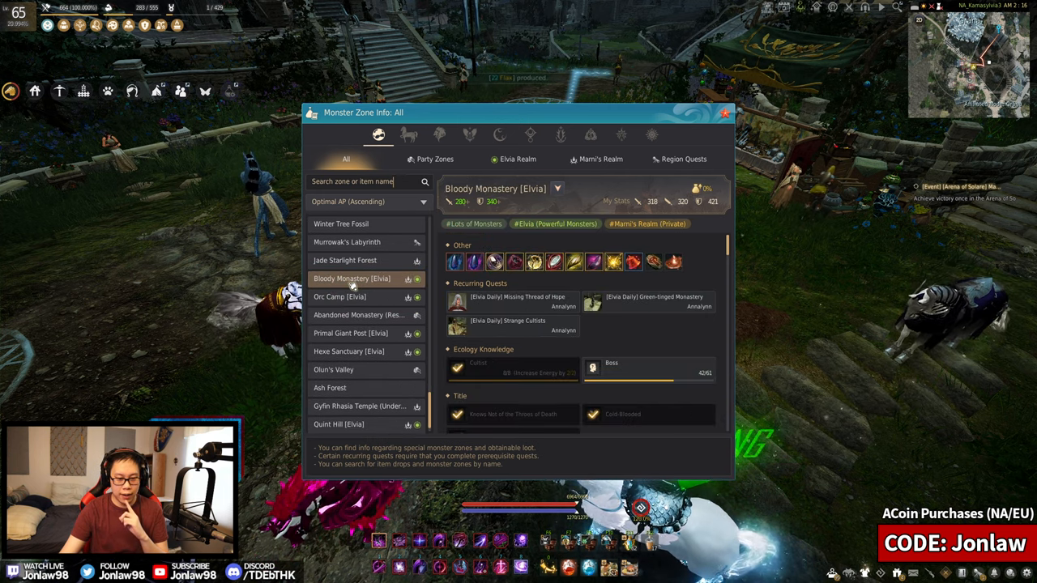
click(349, 298)
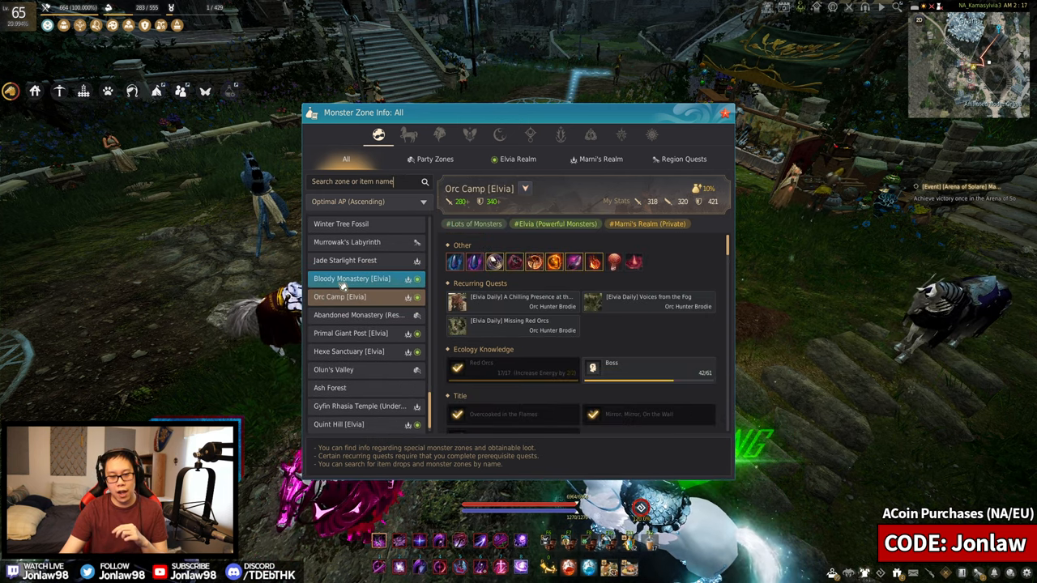
click(352, 279)
click(340, 297)
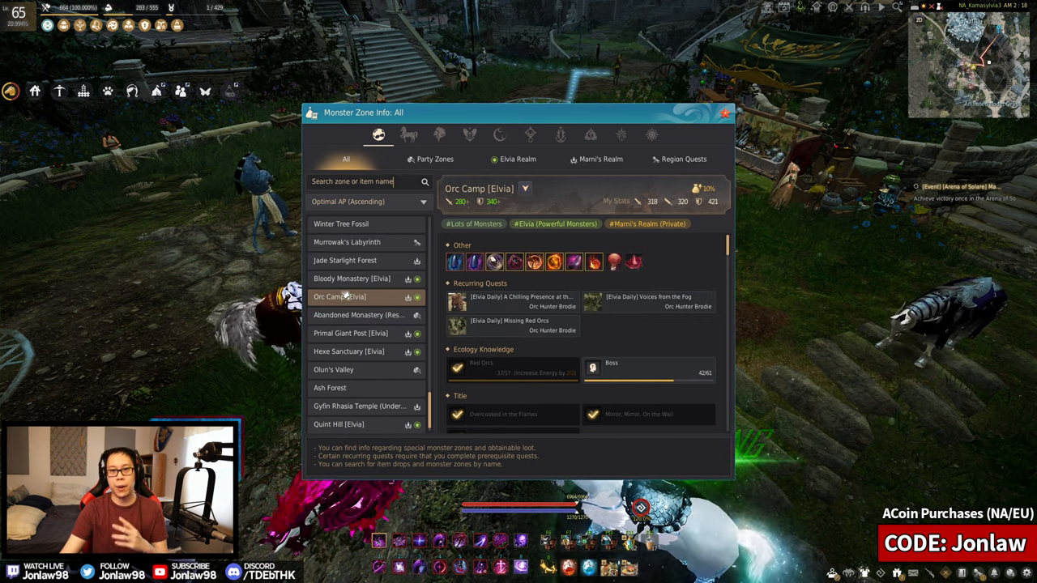
click(348, 278)
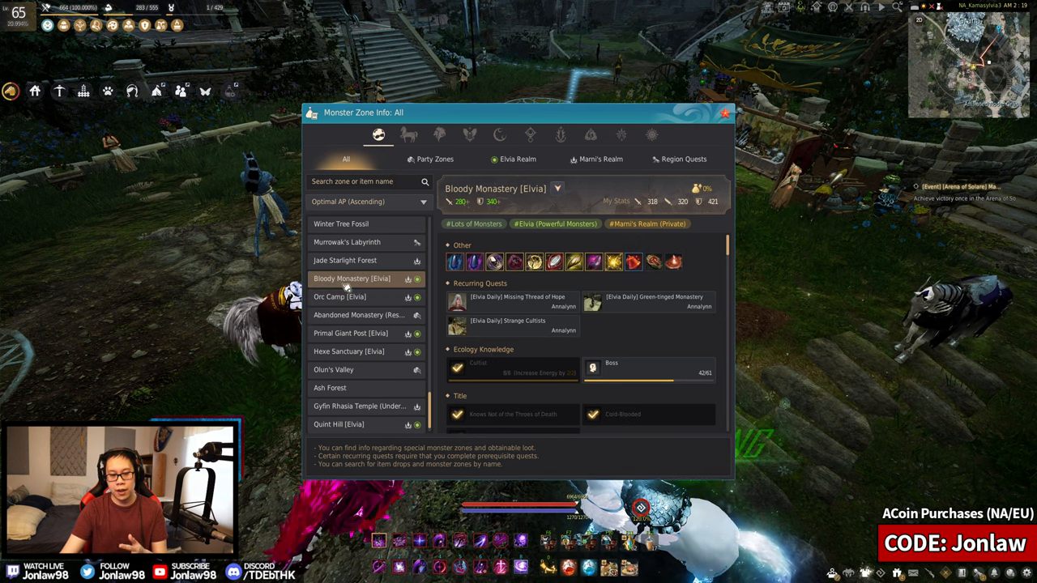
click(344, 295)
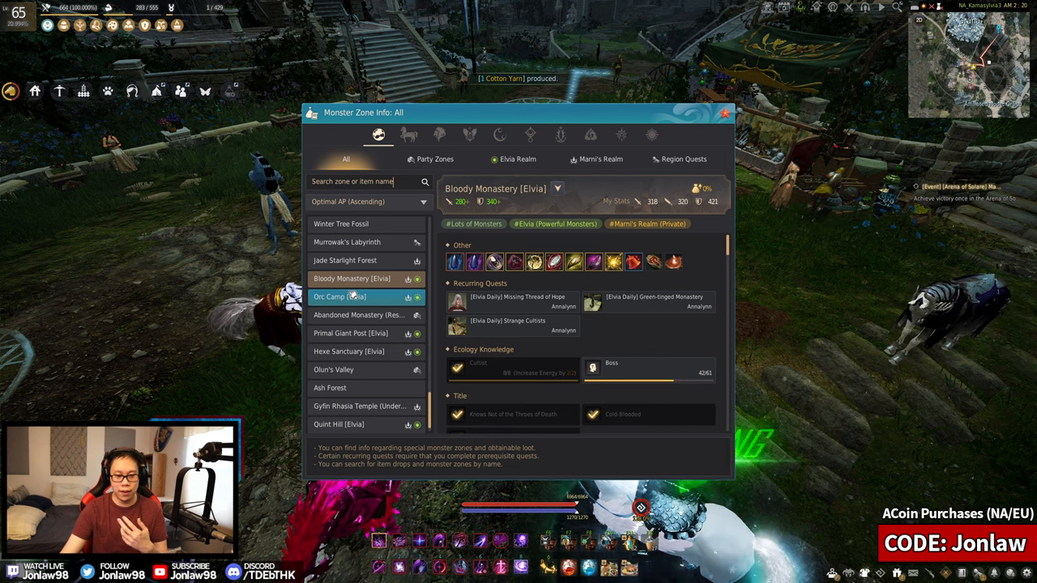
click(341, 296)
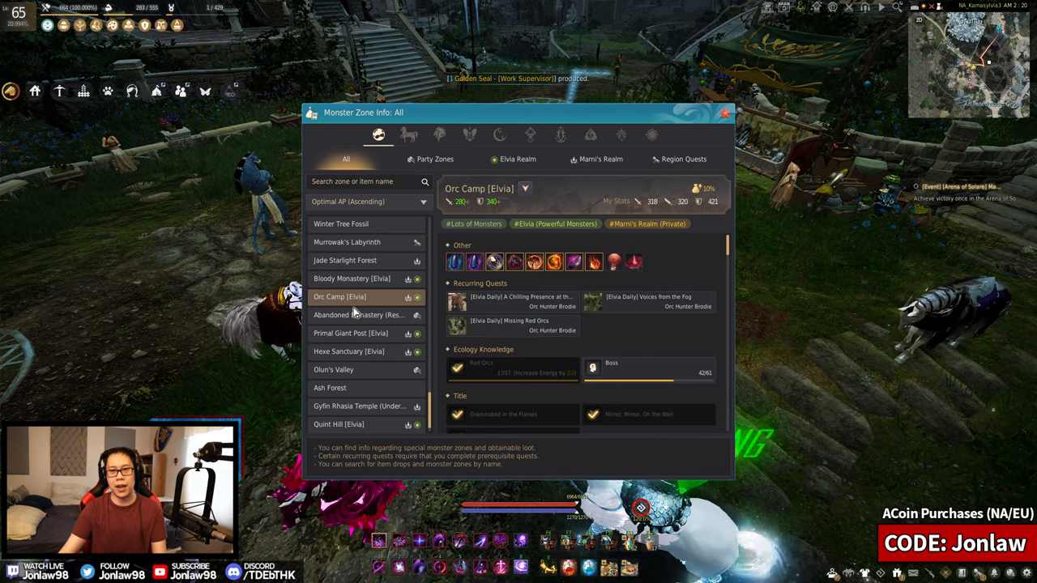
- Review Hexe Sanctuary [Elvia] and Primal Giant Post [Elvia], then settle on Olun's Valley details
click(348, 352)
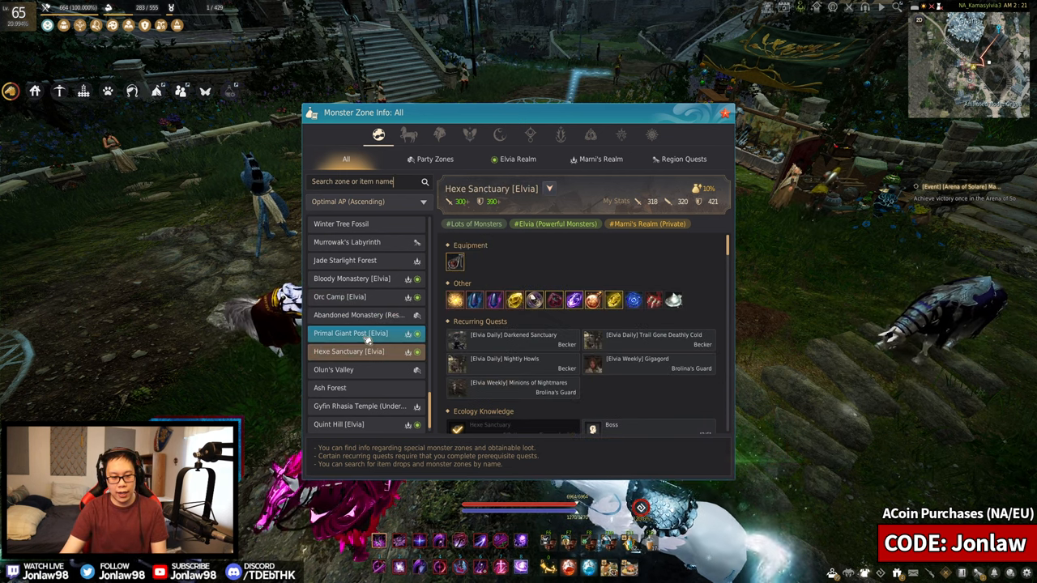
click(365, 334)
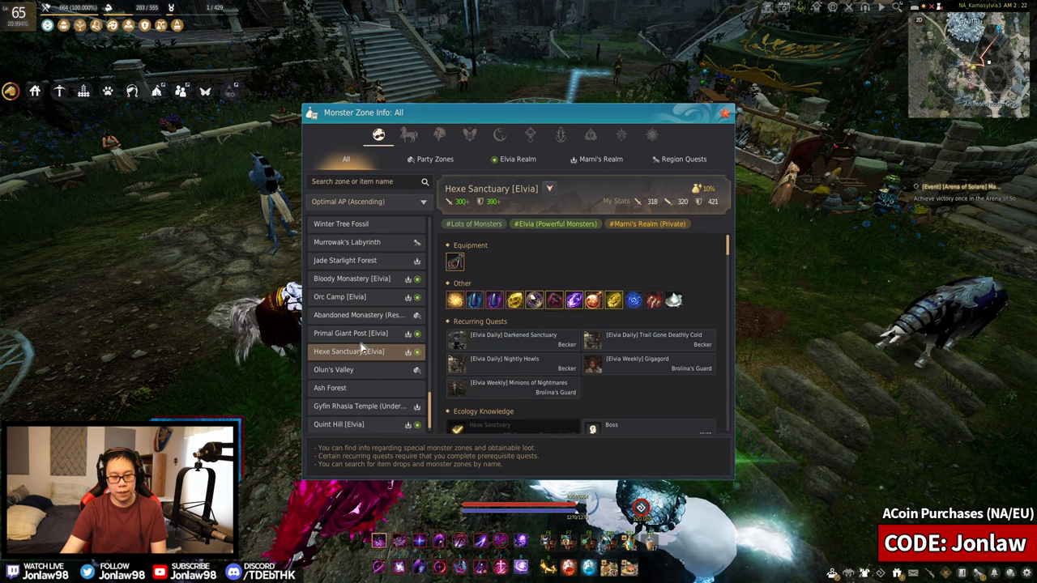
click(363, 335)
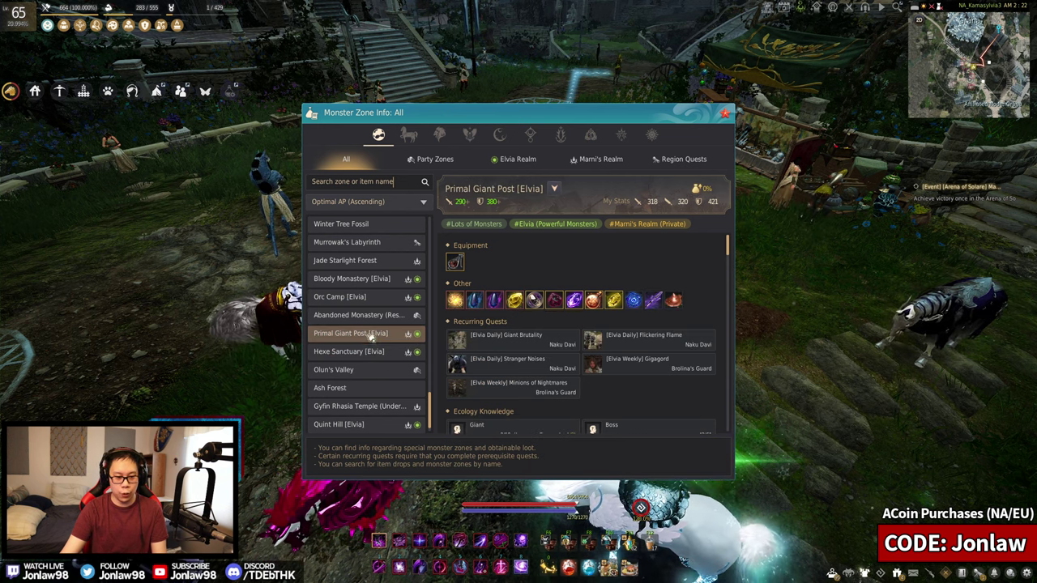
click(363, 333)
click(362, 351)
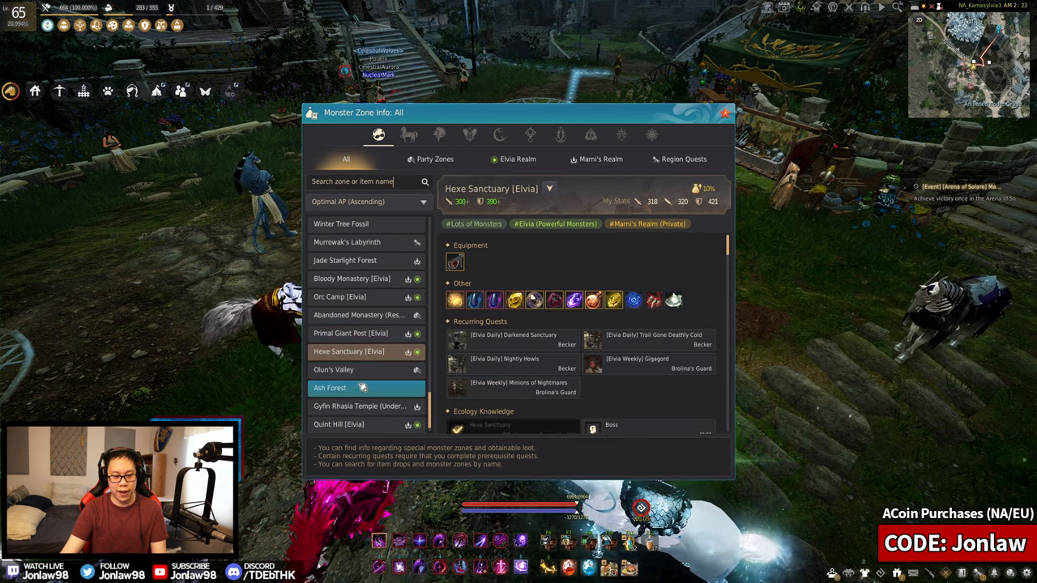
click(349, 369)
click(359, 351)
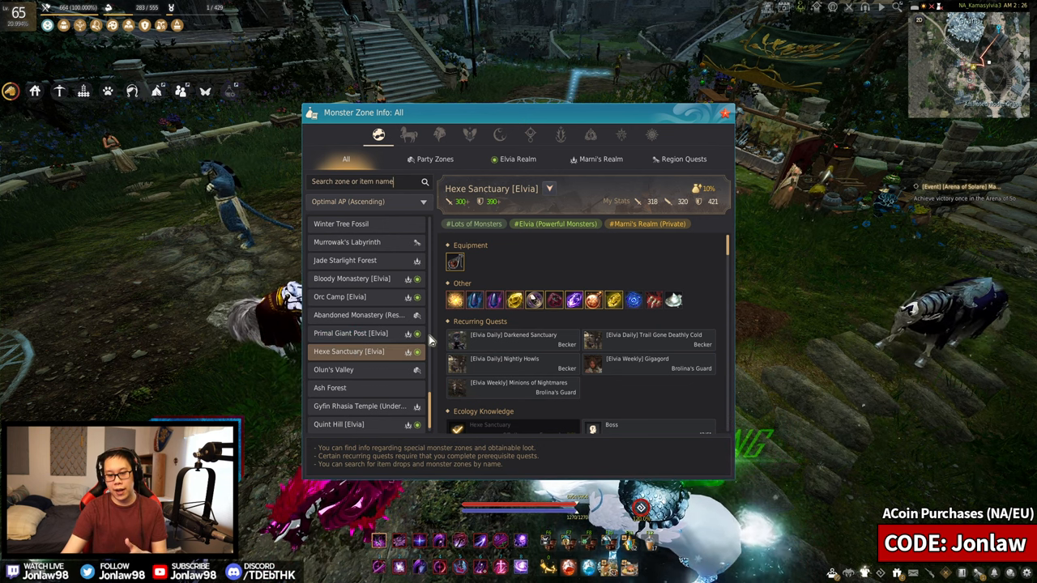
click(363, 372)
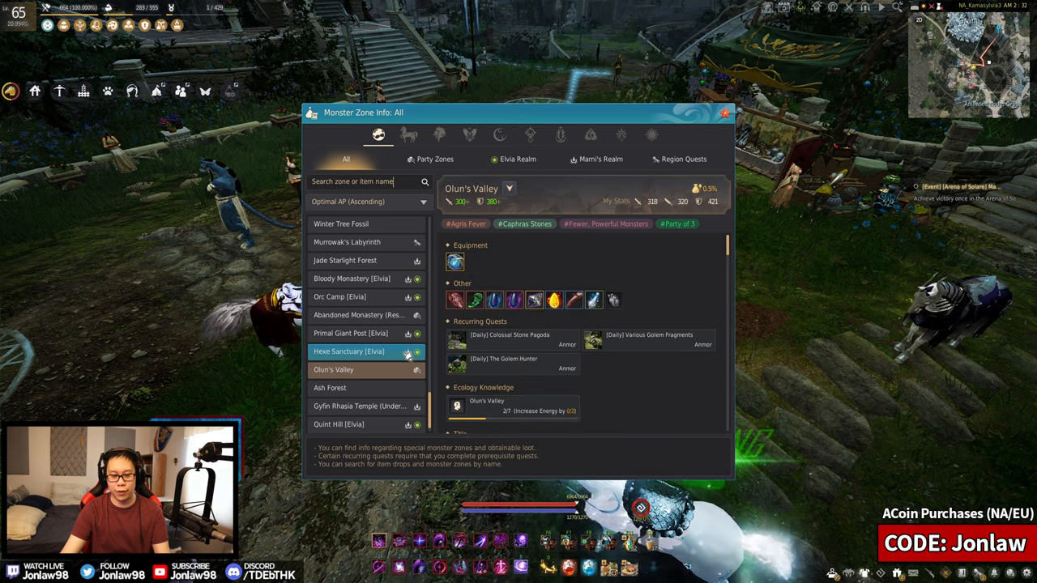
scroll(384, 371, down, 1)
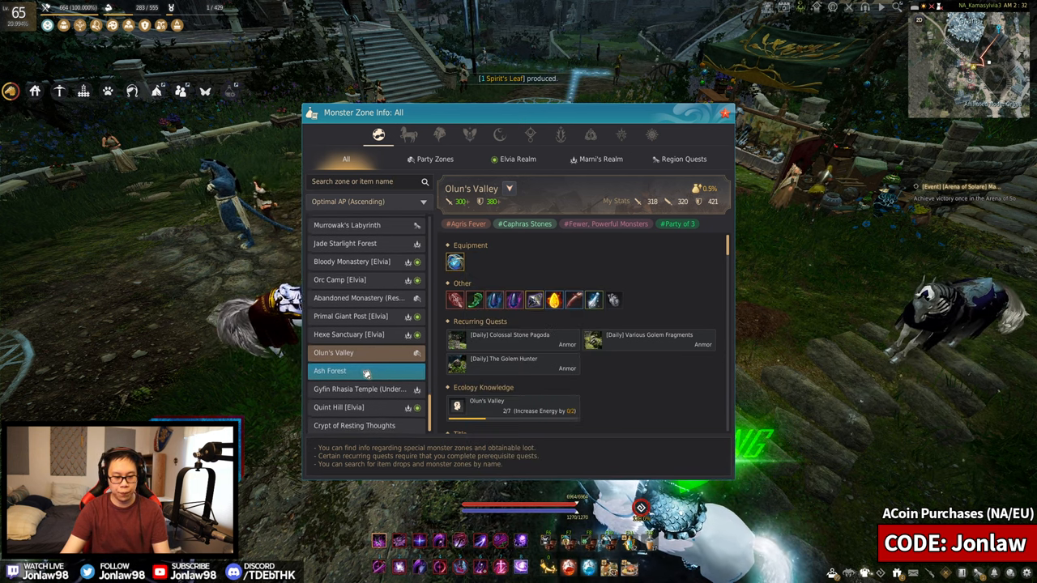
- Review Ash Forest, then Gyfin Rhasia Temple (Underground) with its 300+ AP recommendation
click(367, 369)
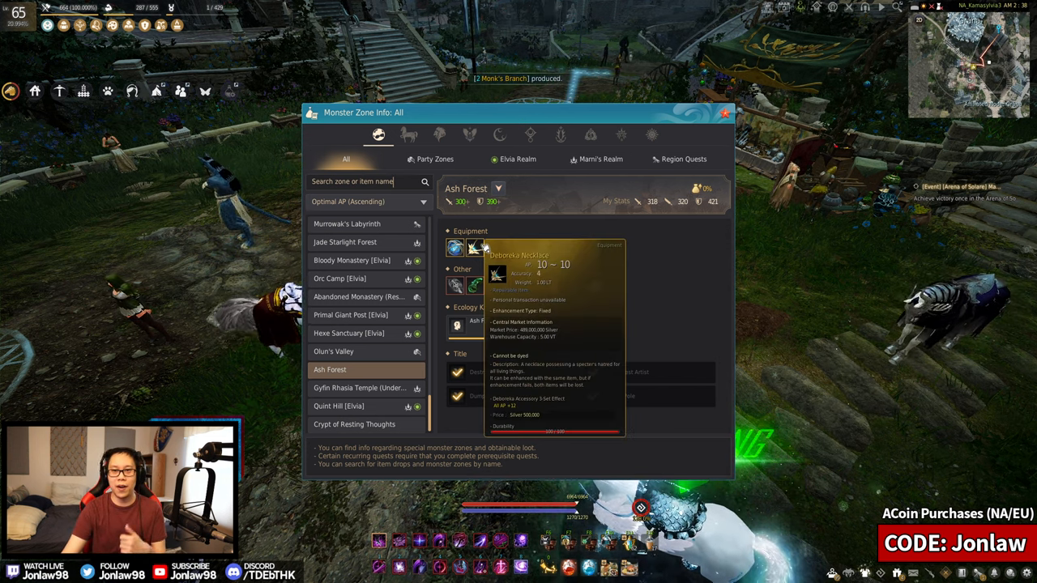
click(373, 388)
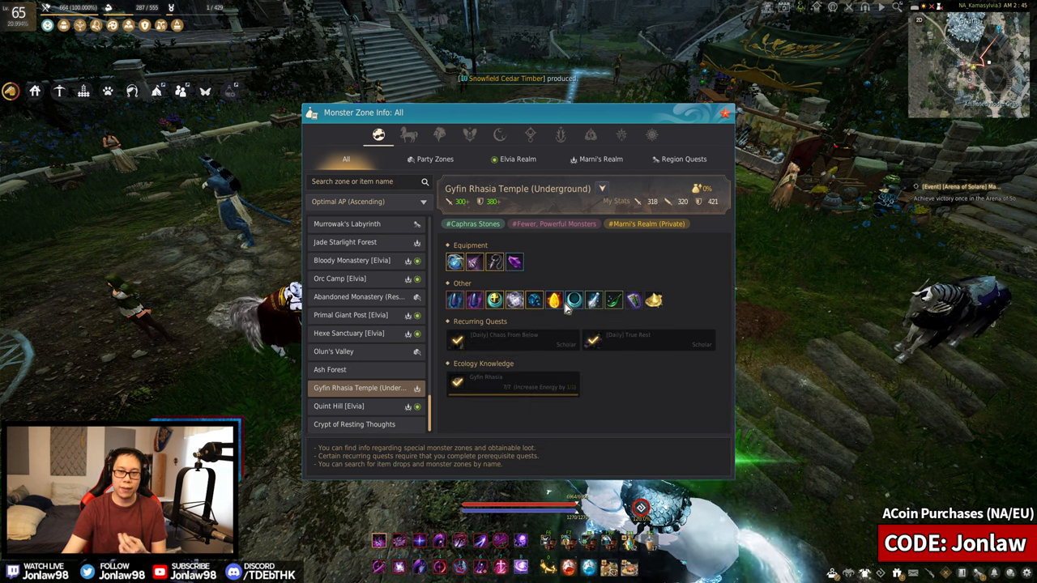
- Compare Quint Hill [Elvia] with Crypt of Resting Thoughts, then return to Olun's Valley
click(339, 406)
click(373, 425)
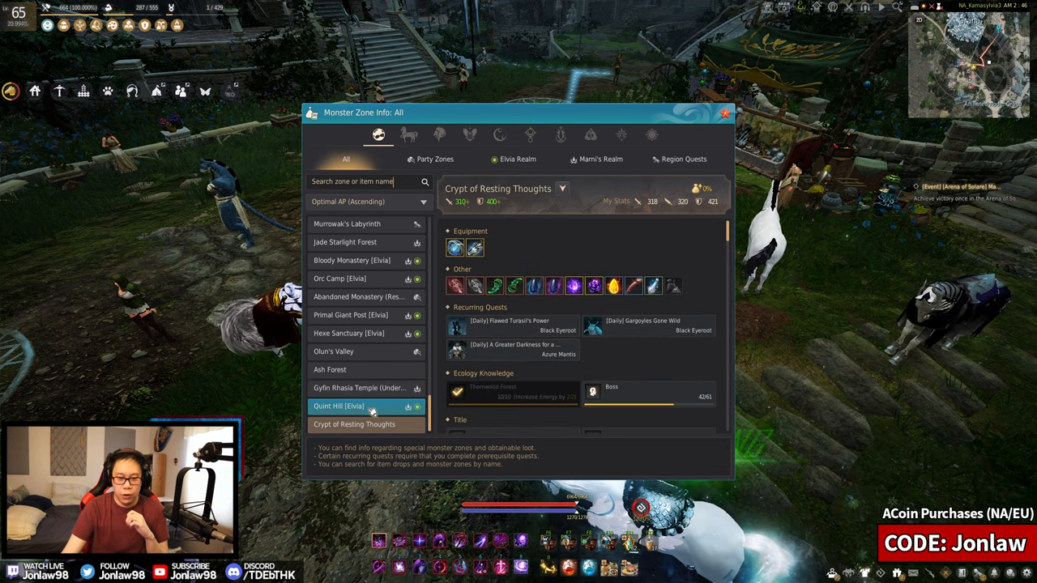
click(364, 408)
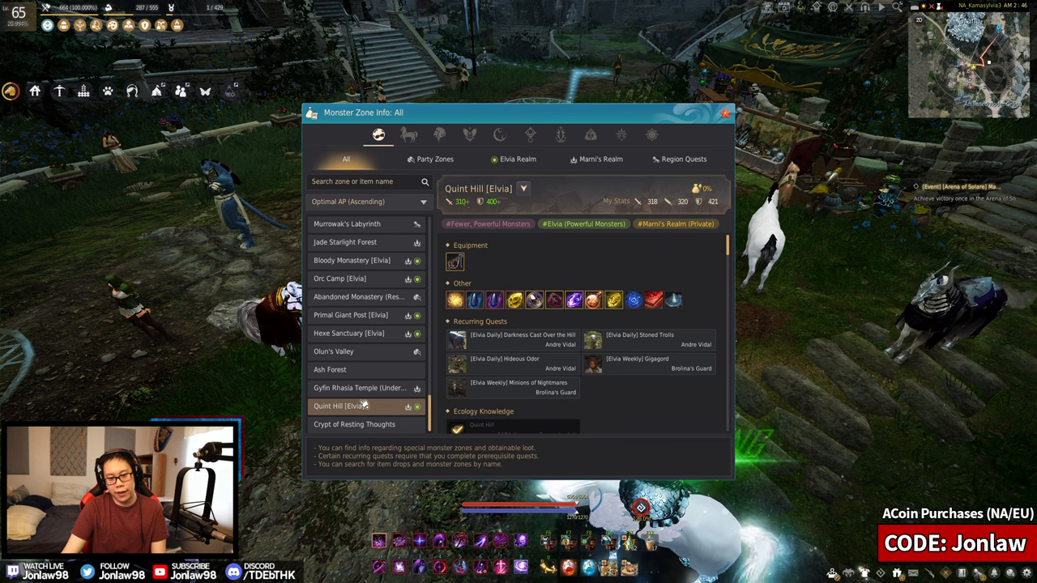
click(365, 425)
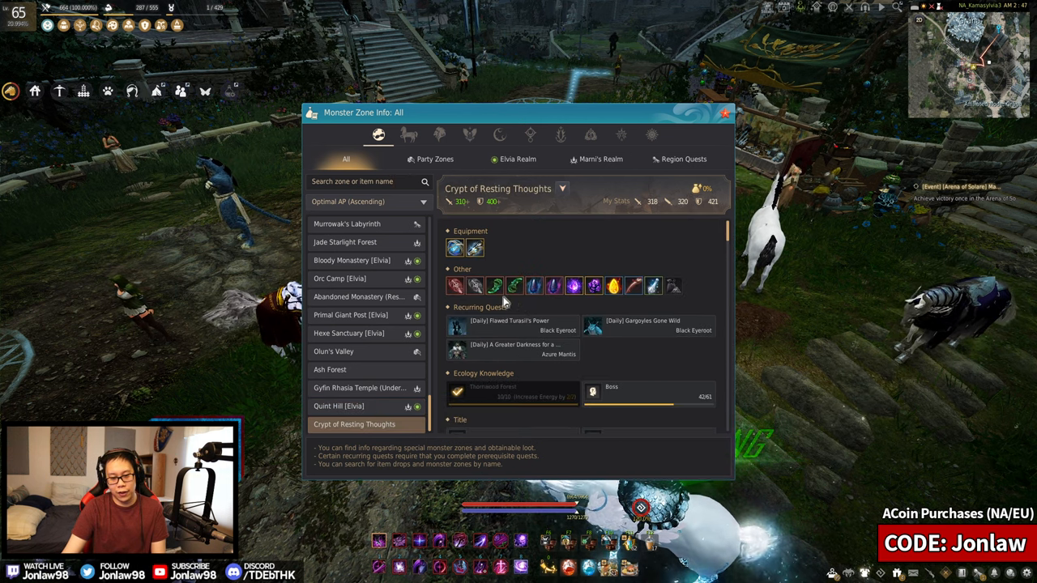
click(349, 406)
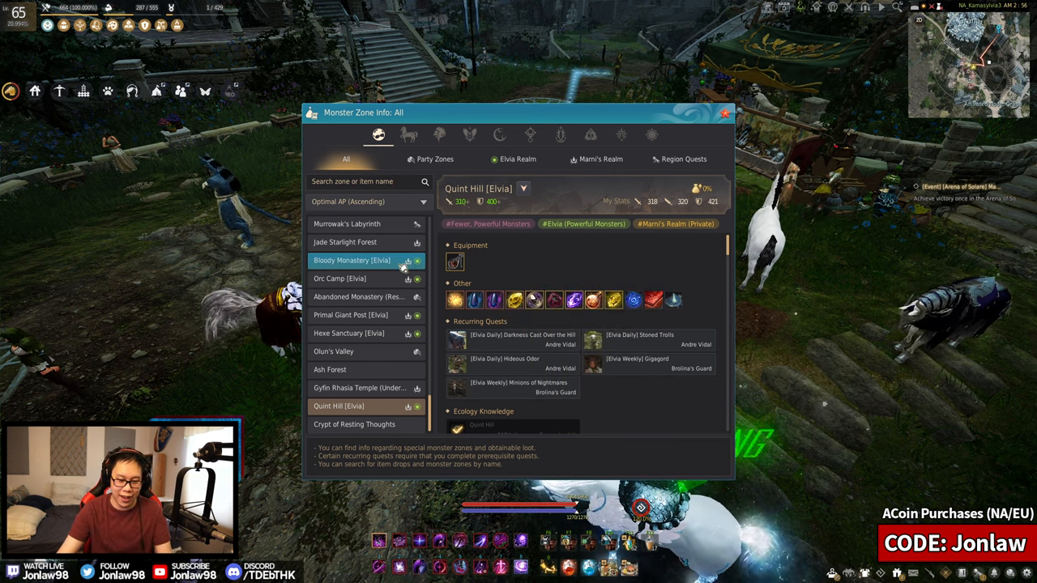
scroll(370, 316, up, 4)
scroll(369, 320, down, 2)
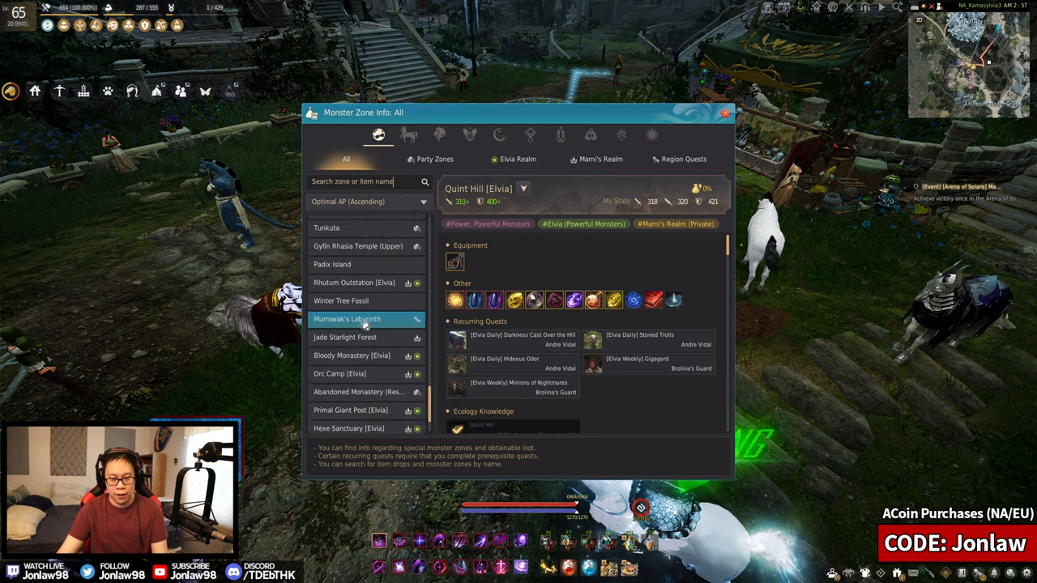
scroll(365, 332, down, 2)
scroll(357, 349, up, 1)
click(351, 354)
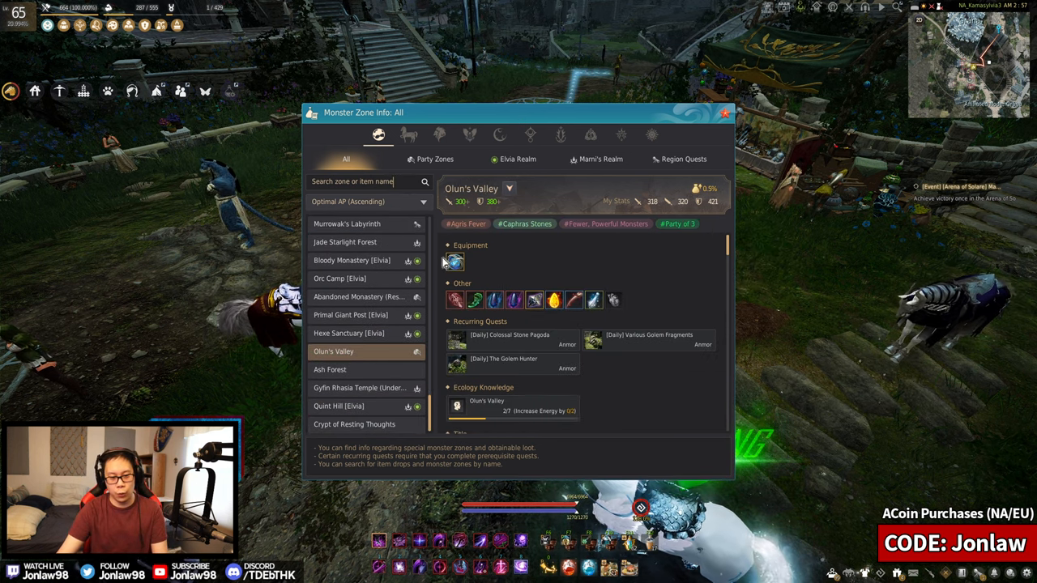
- Filter to Agris Fever zones and review Jade Starlight Forest, Centaurus Herd, Kratuga, Hystria Ruins and Gyfin Upper
mouse_move(466, 223)
click(476, 227)
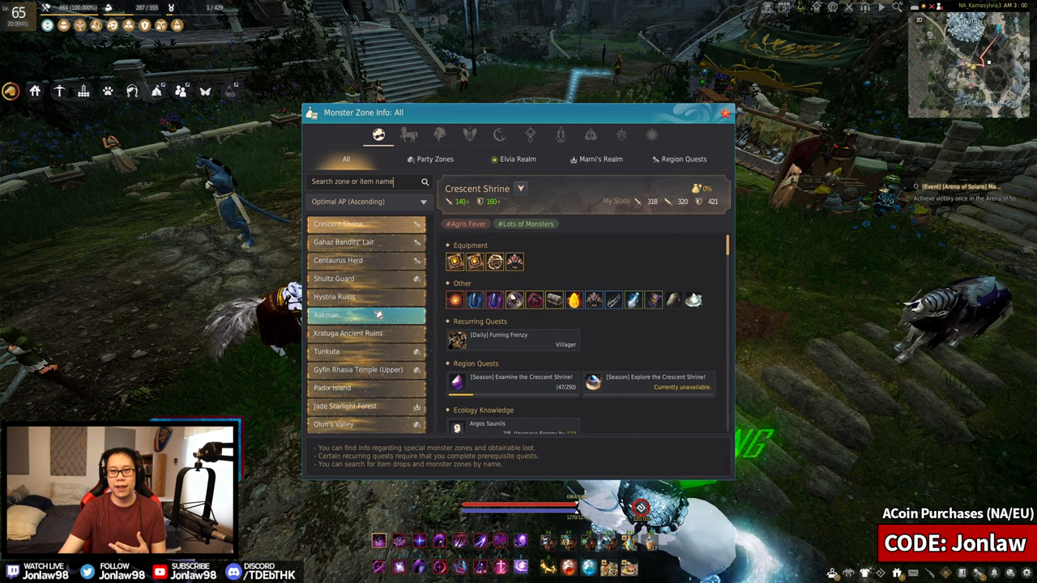
click(363, 408)
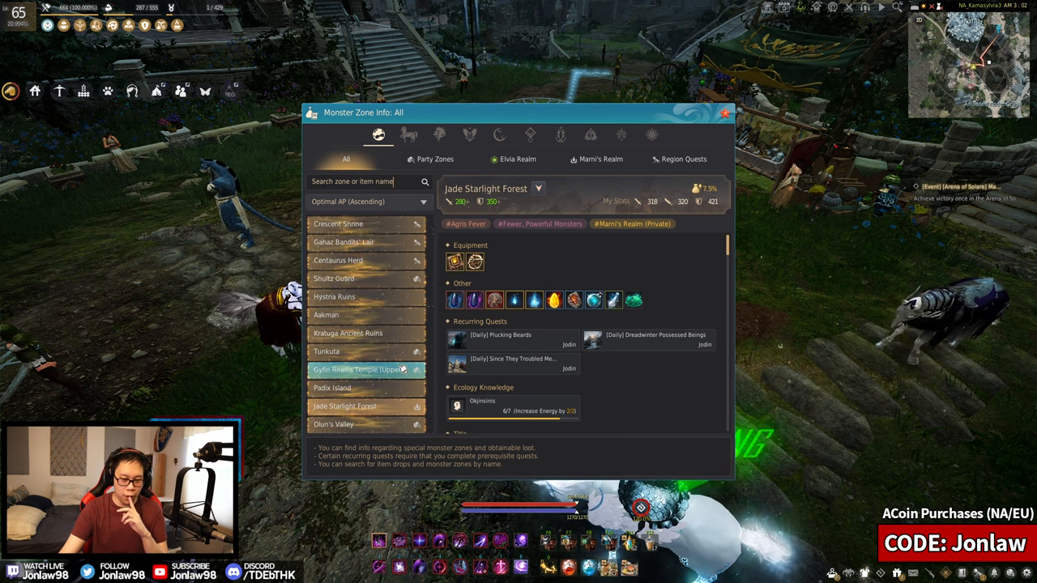
click(339, 260)
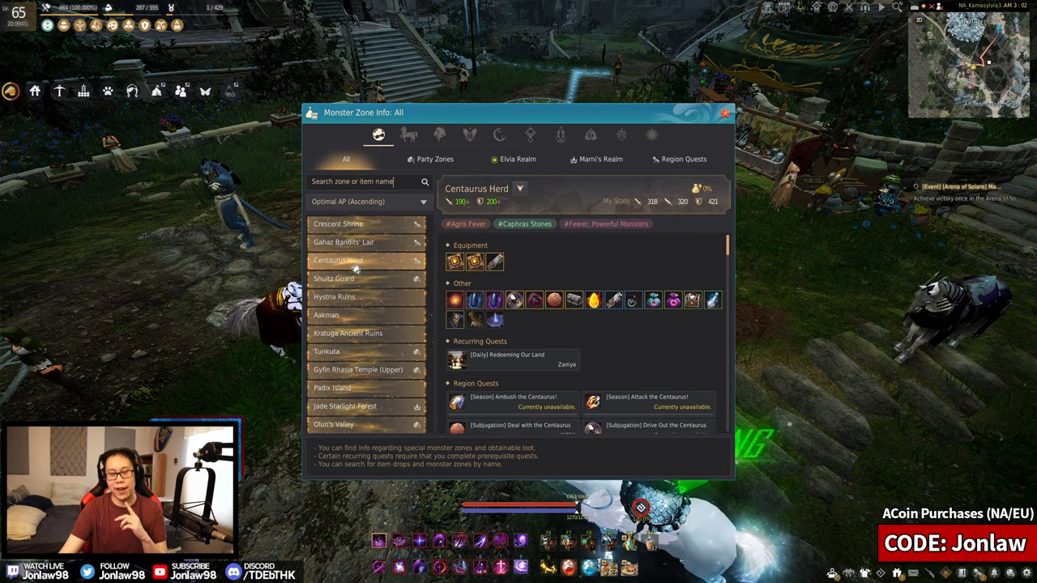
click(356, 406)
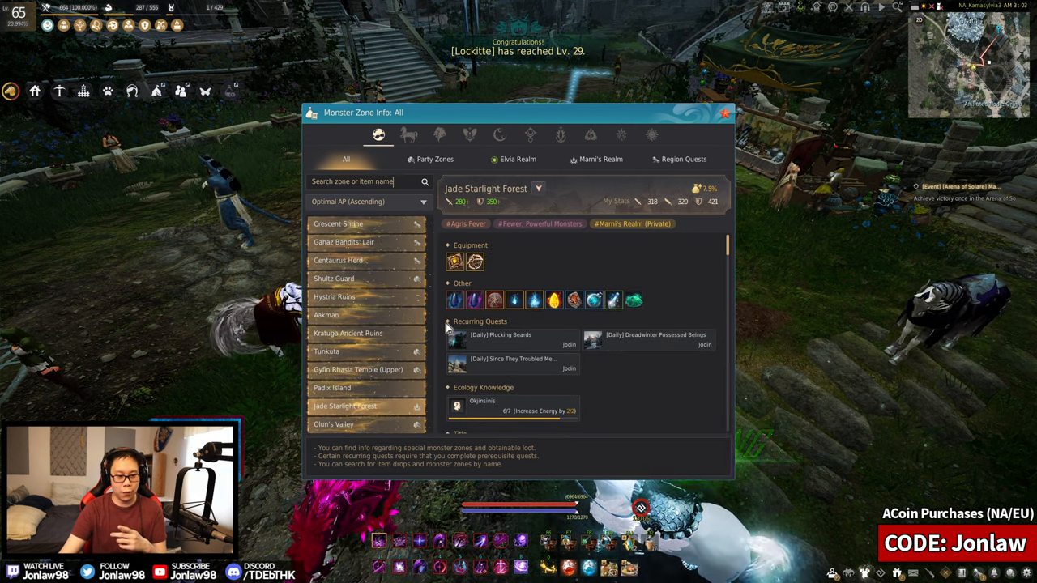
click(385, 334)
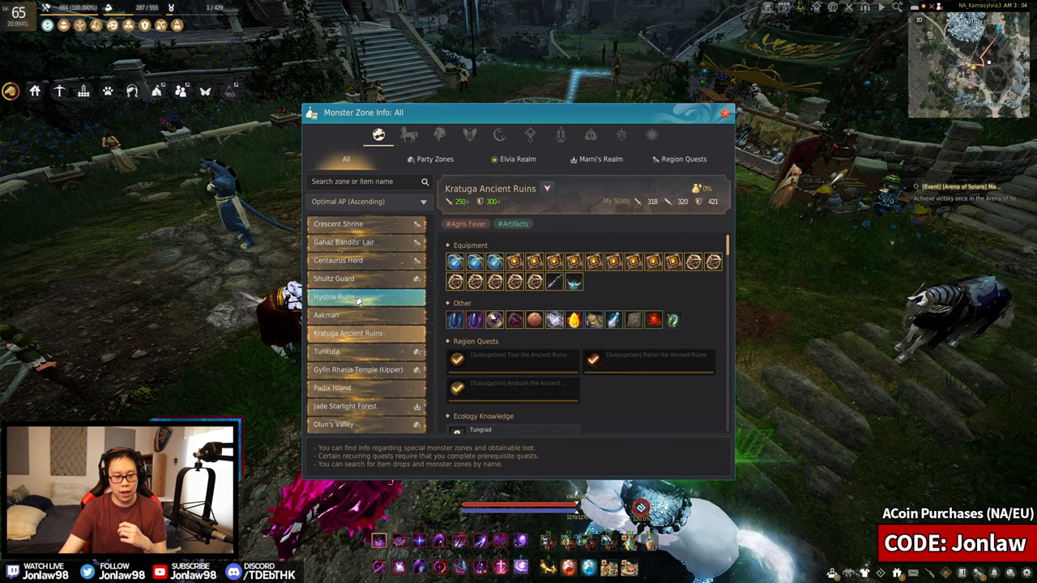
click(358, 300)
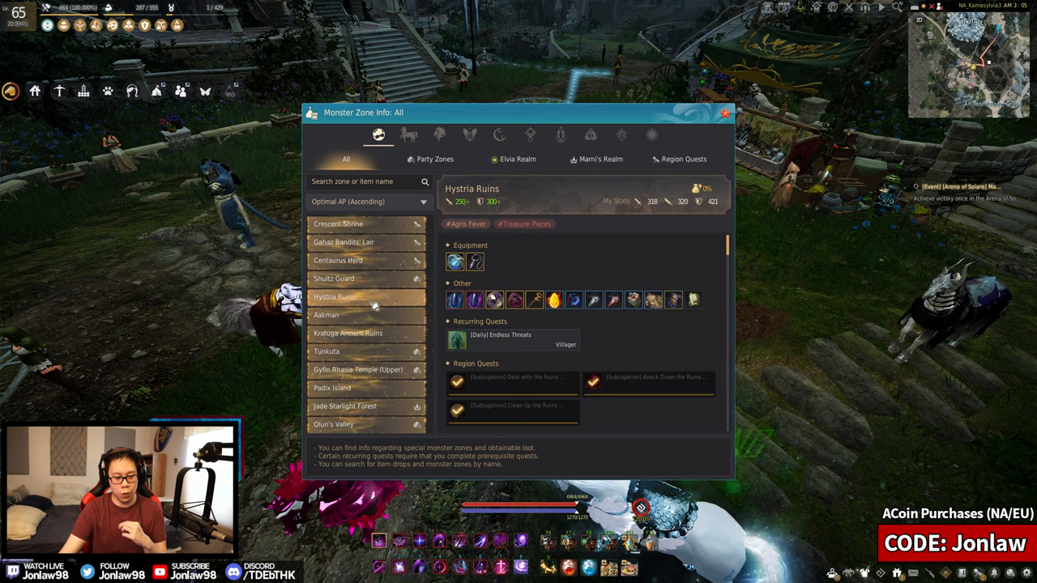
click(370, 371)
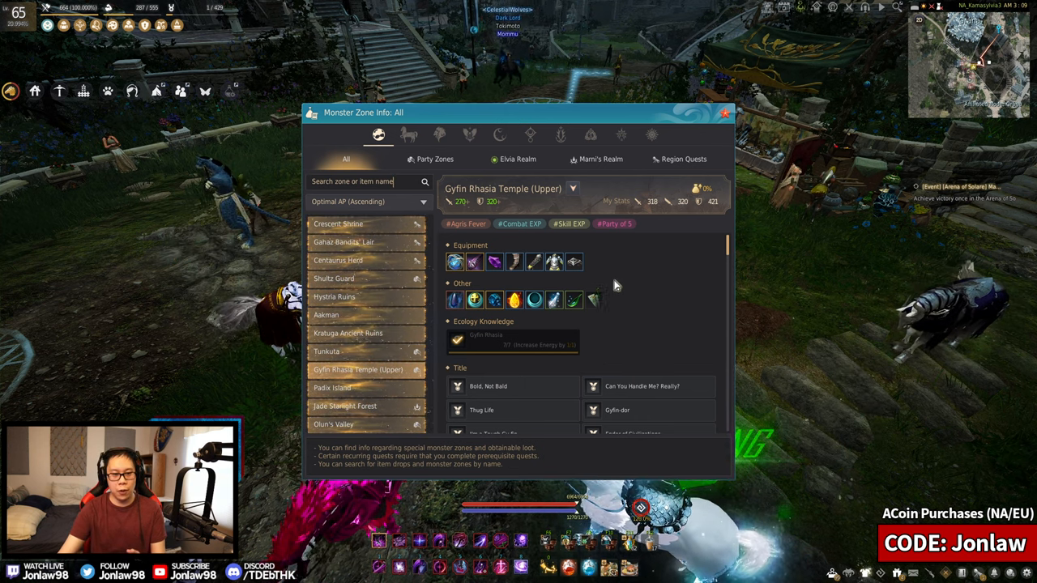
- View Crescent Shrine, then reset the list to all zones via Balenos Territory and the All tab
click(364, 224)
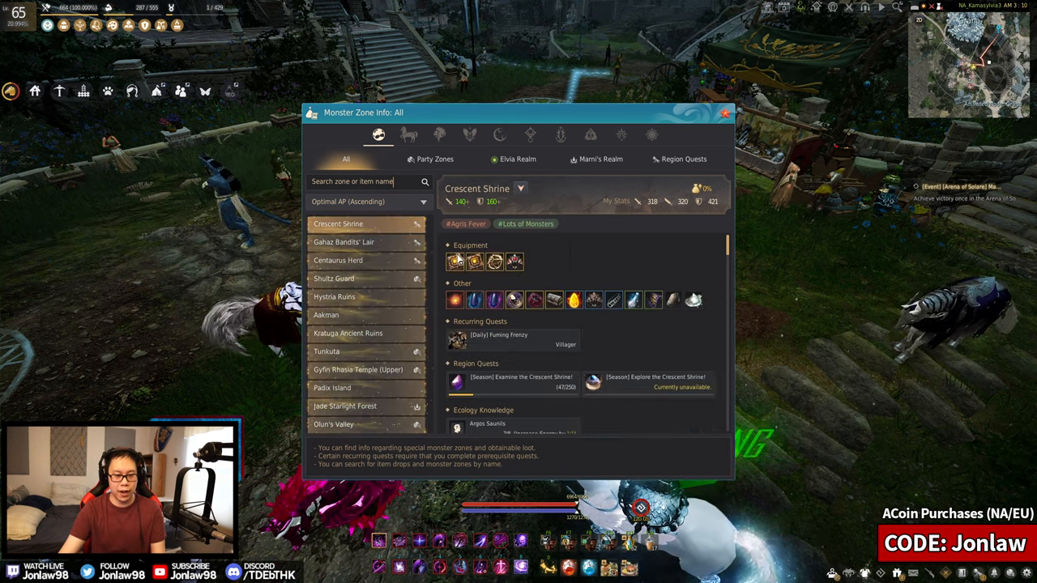
click(409, 135)
click(377, 136)
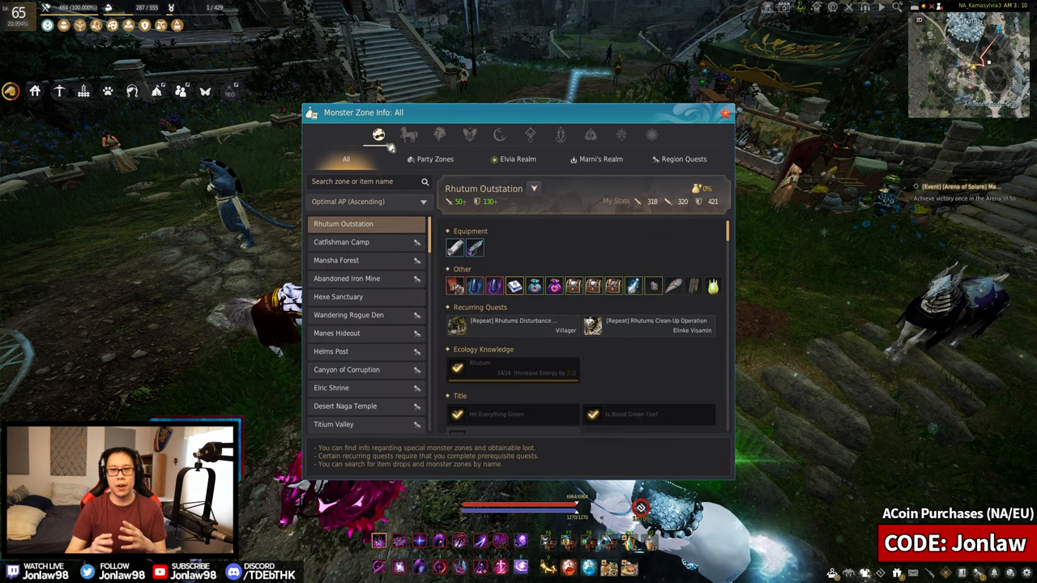